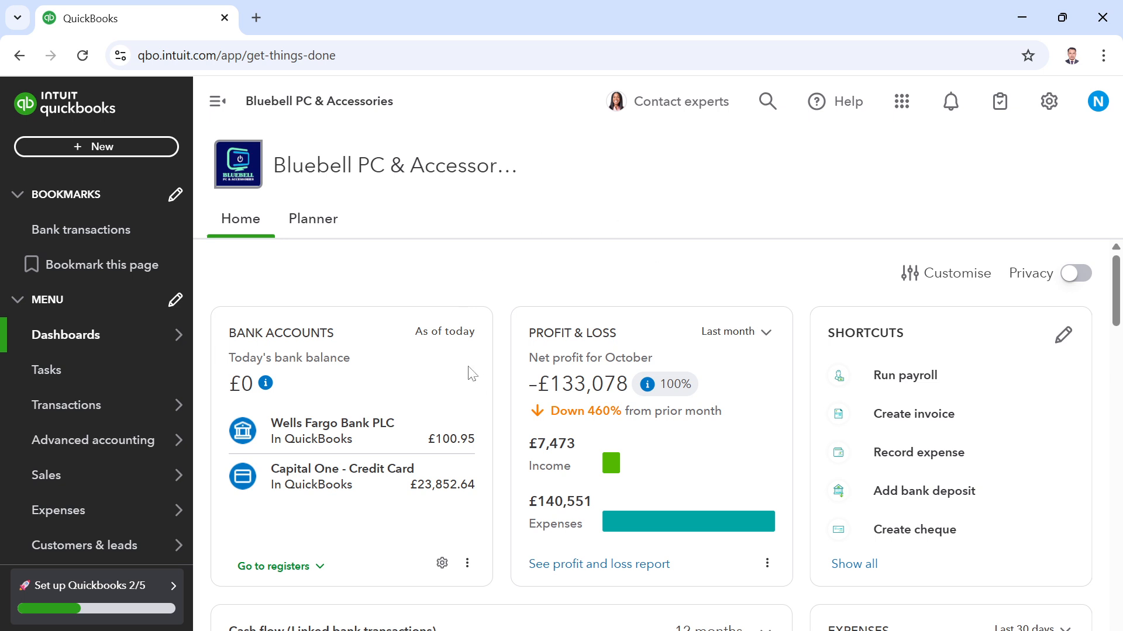
- Open the Pay Bills page for paying suppliers
left_click(140, 148)
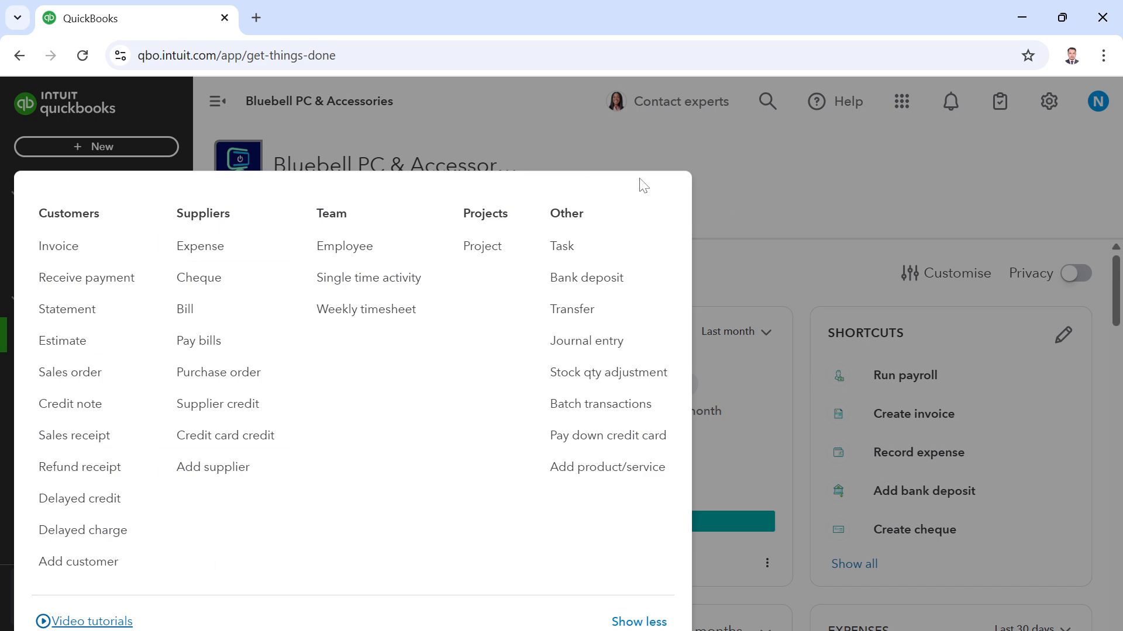
left_click(804, 201)
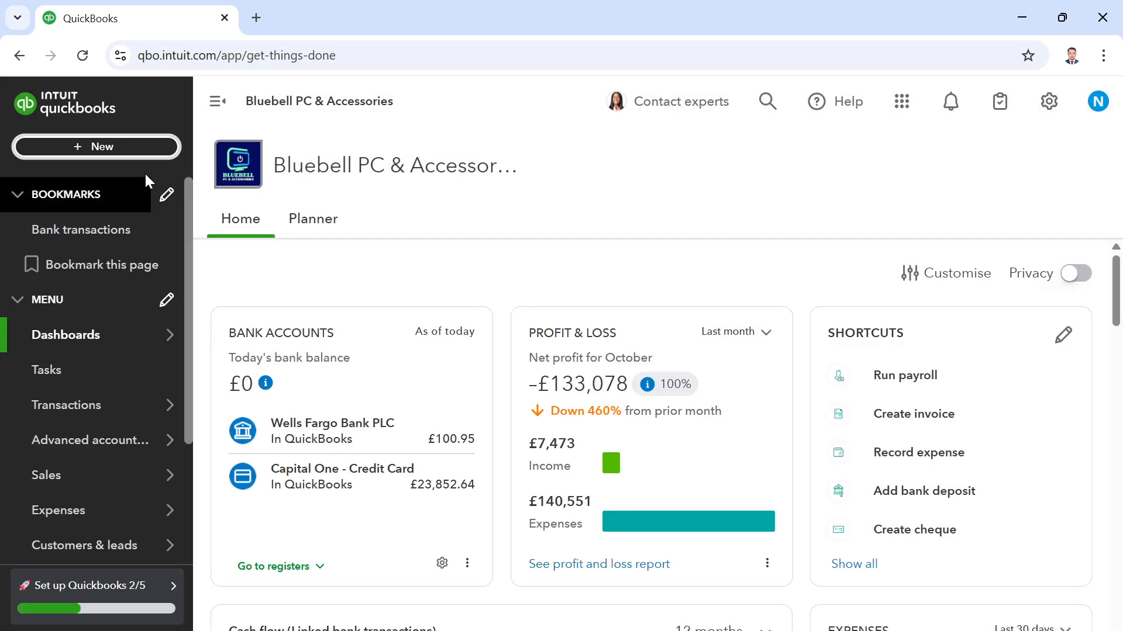
left_click(118, 150)
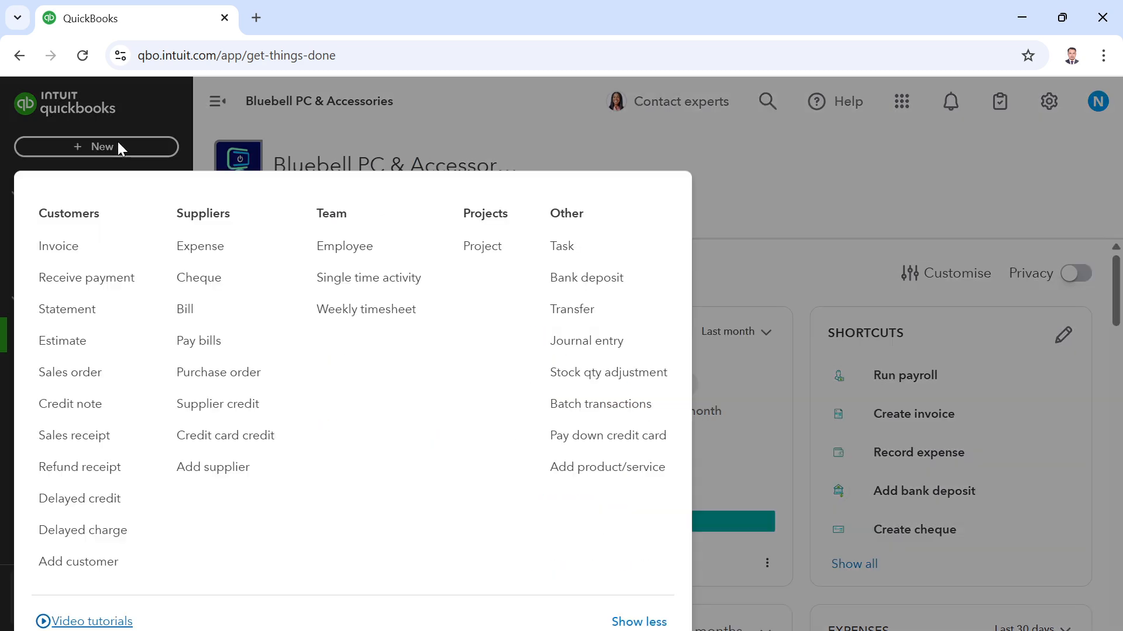
left_click(221, 353)
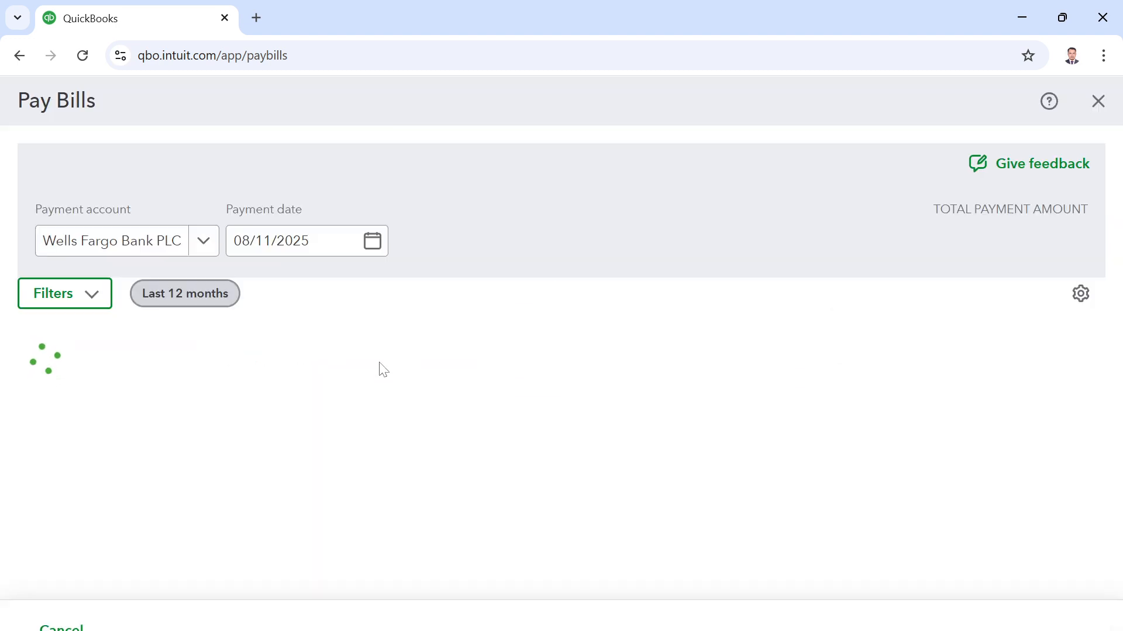
- Look through the payable bills with their due dates, statuses and open balances, and close the Pay Bills page
scroll(363, 405, "down", 9)
scroll(363, 406, "up", 6)
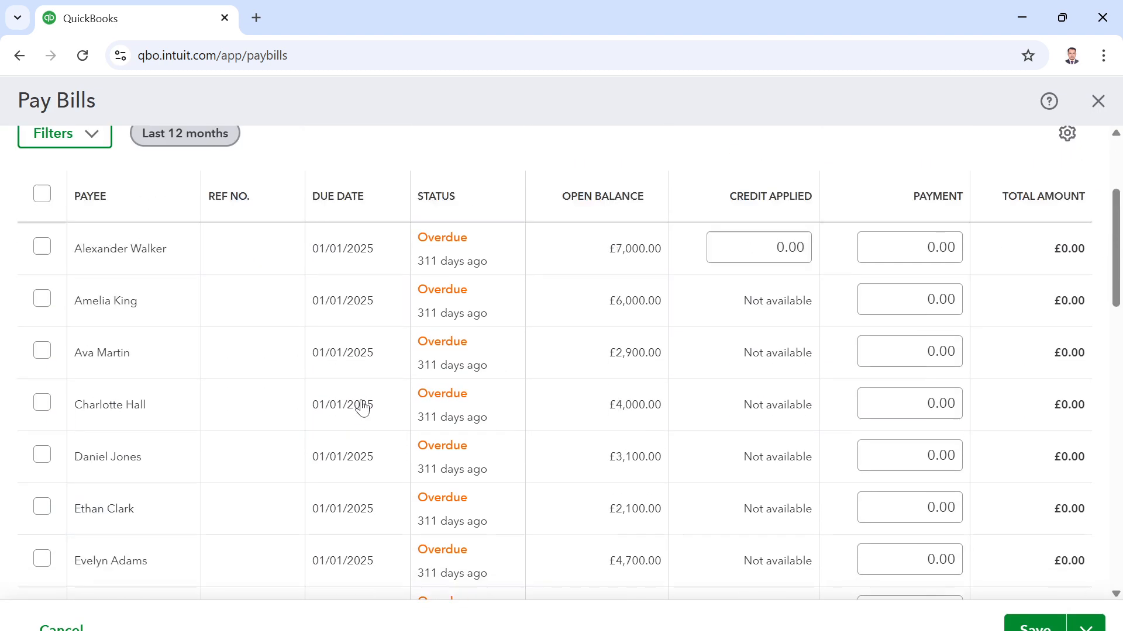
scroll(363, 406, "up", 3)
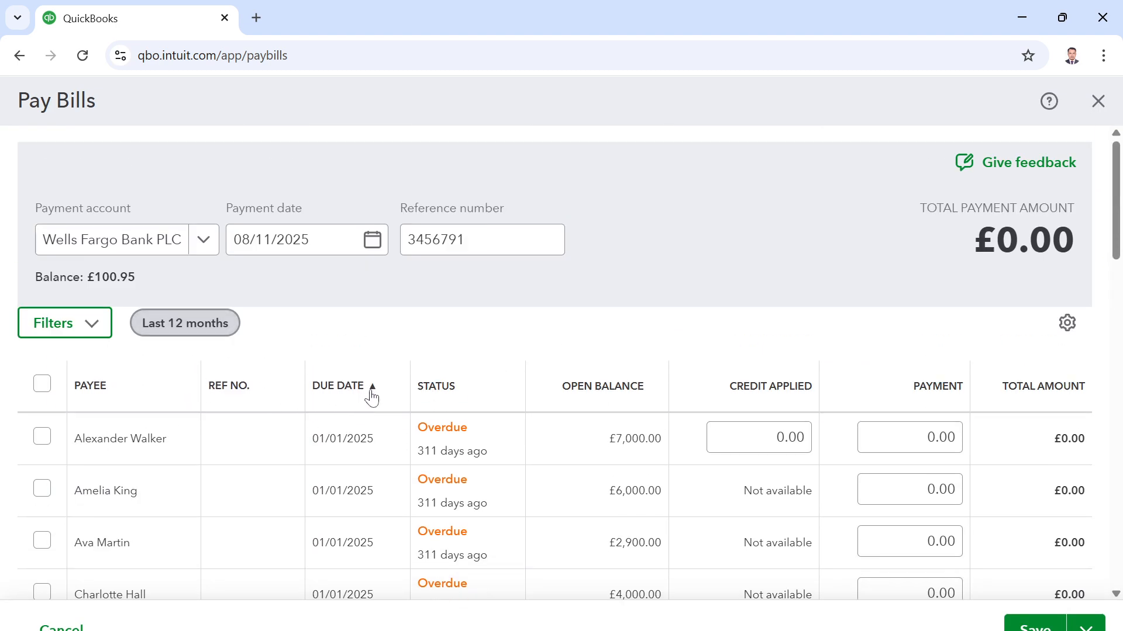
scroll(372, 398, "down", 15)
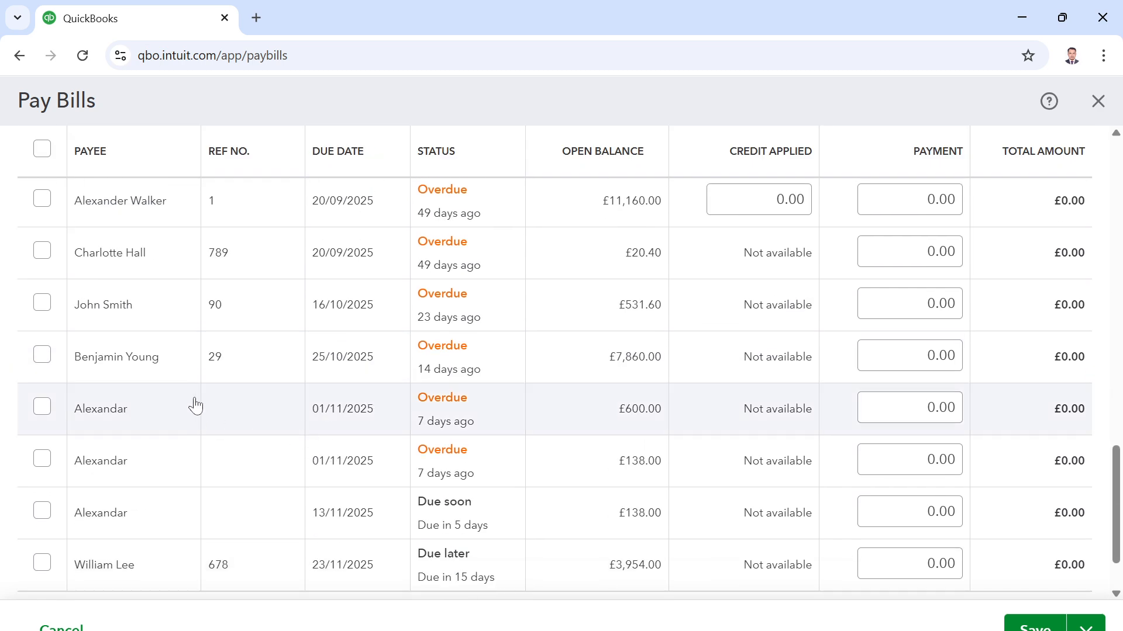
scroll(273, 401, "down", 3)
scroll(276, 400, "up", 18)
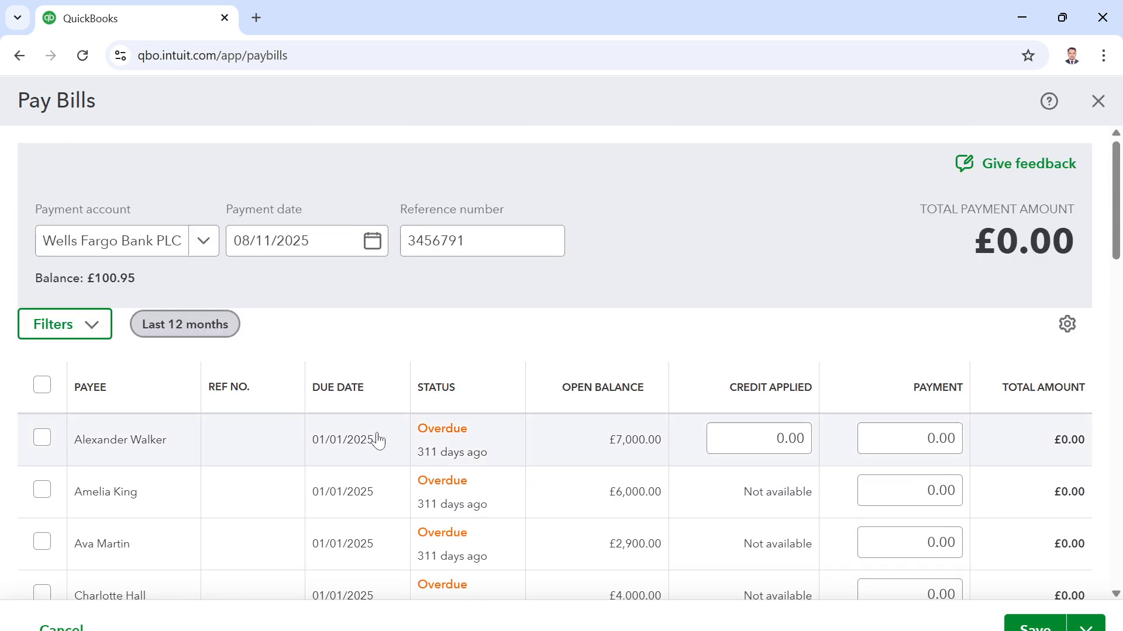
scroll(508, 362, "down", 12)
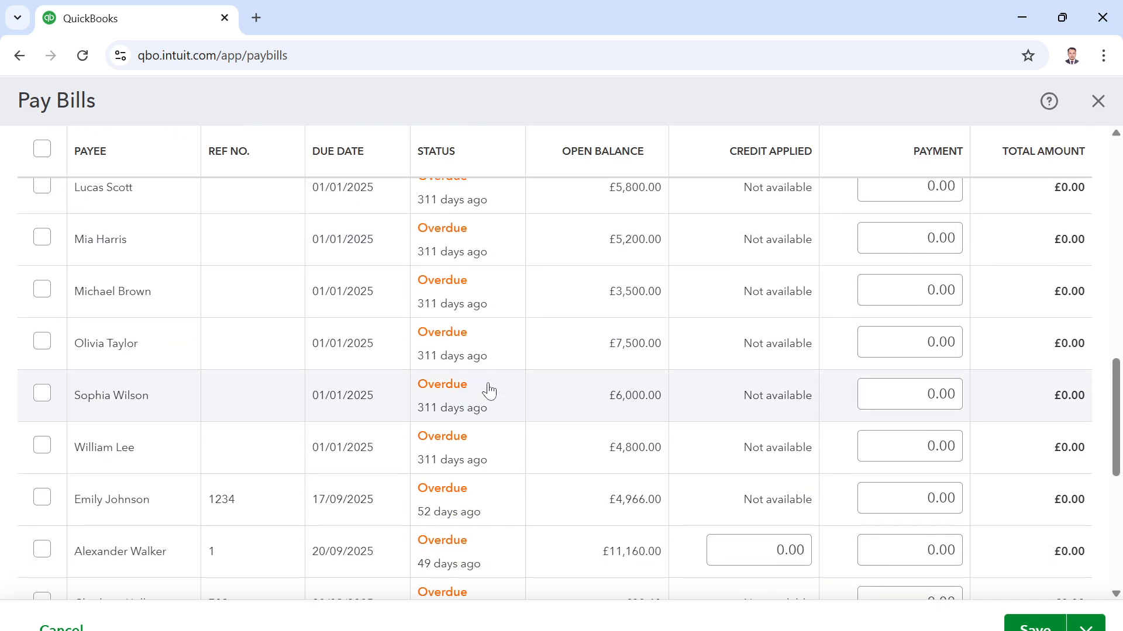
scroll(490, 390, "up", 12)
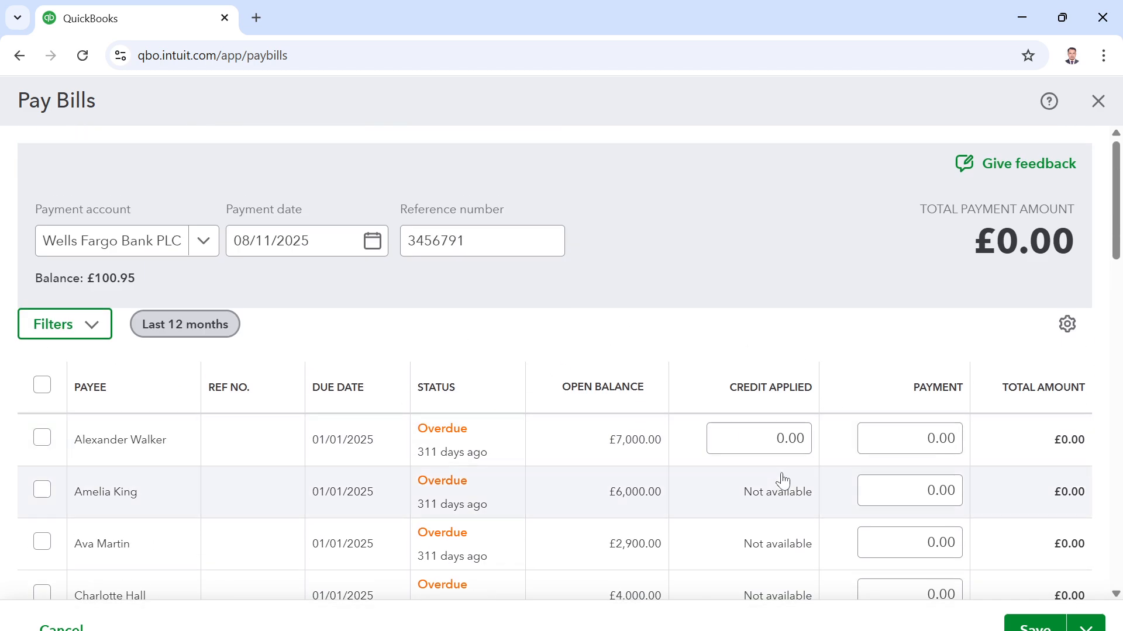
left_click(1098, 101)
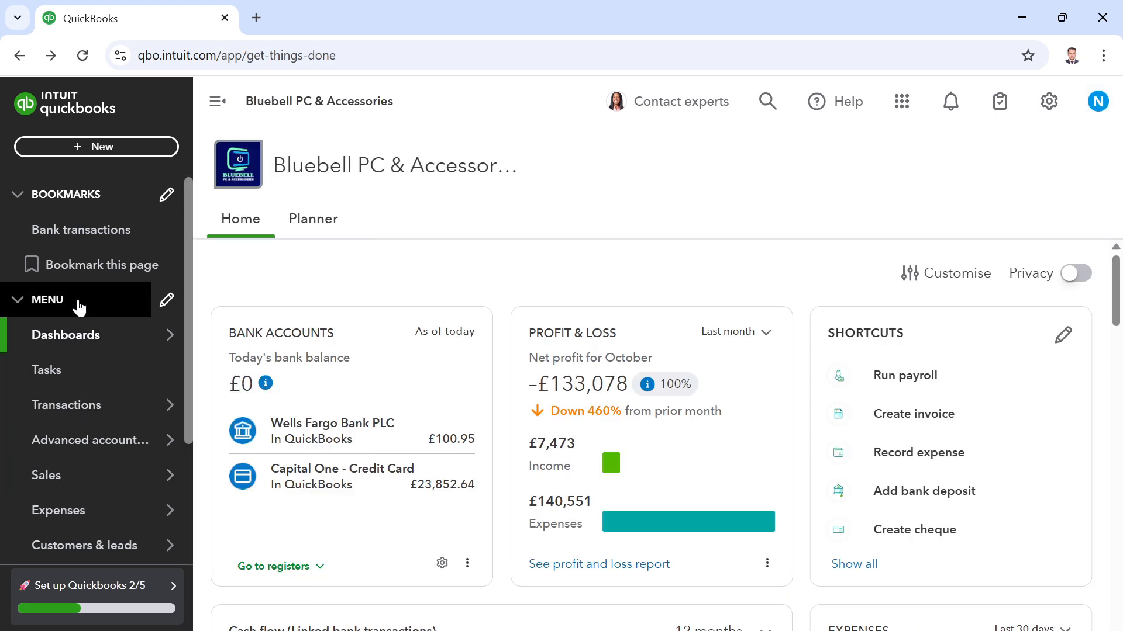
- Open the list of supplier bills in the Expenses area
mouse_move(79, 331)
mouse_move(92, 473)
mouse_move(81, 510)
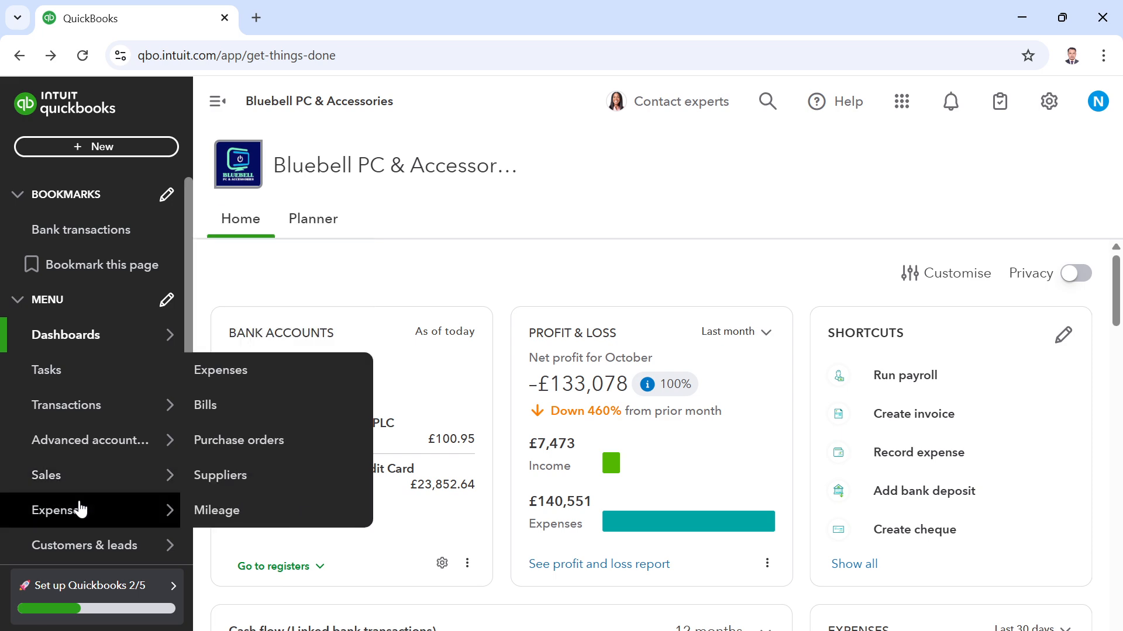
left_click(234, 416)
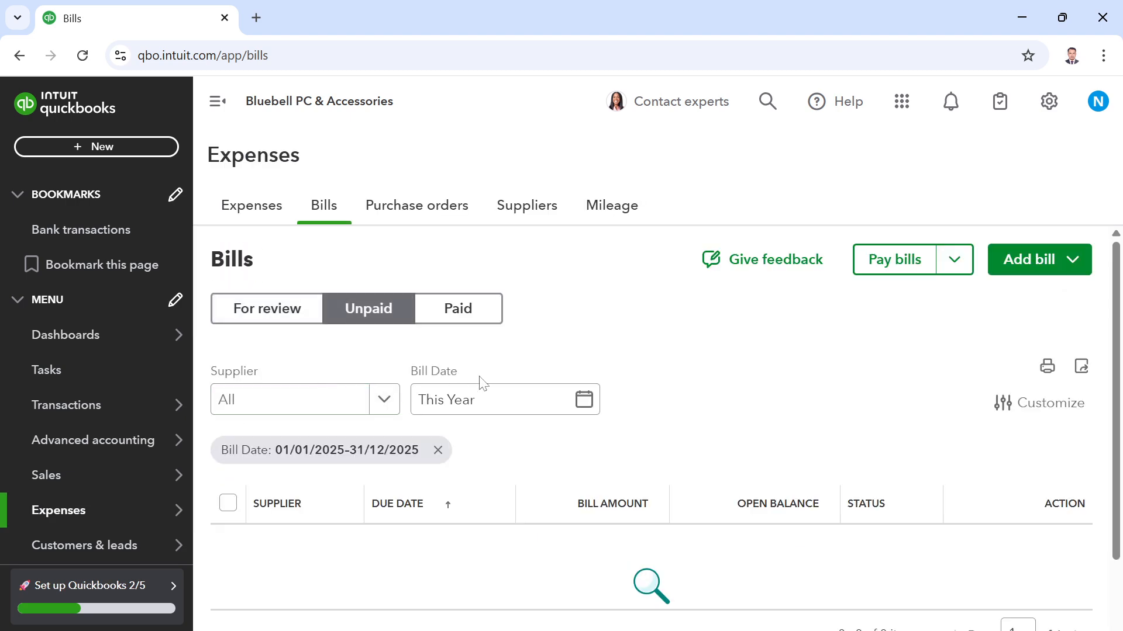
- Review the unpaid bills by supplier, due date, bill amount and open balance, down to the total row
scroll(458, 421, "down", 5)
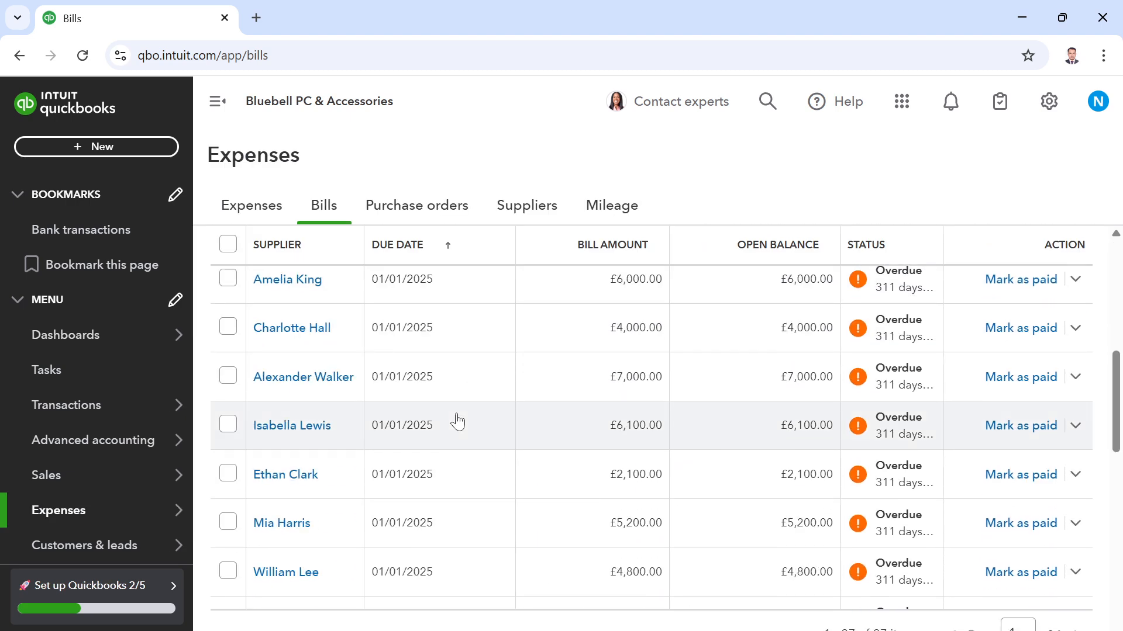
scroll(458, 421, "down", 5)
scroll(458, 421, "up", 6)
scroll(458, 421, "up", 5)
scroll(534, 428, "down", 10)
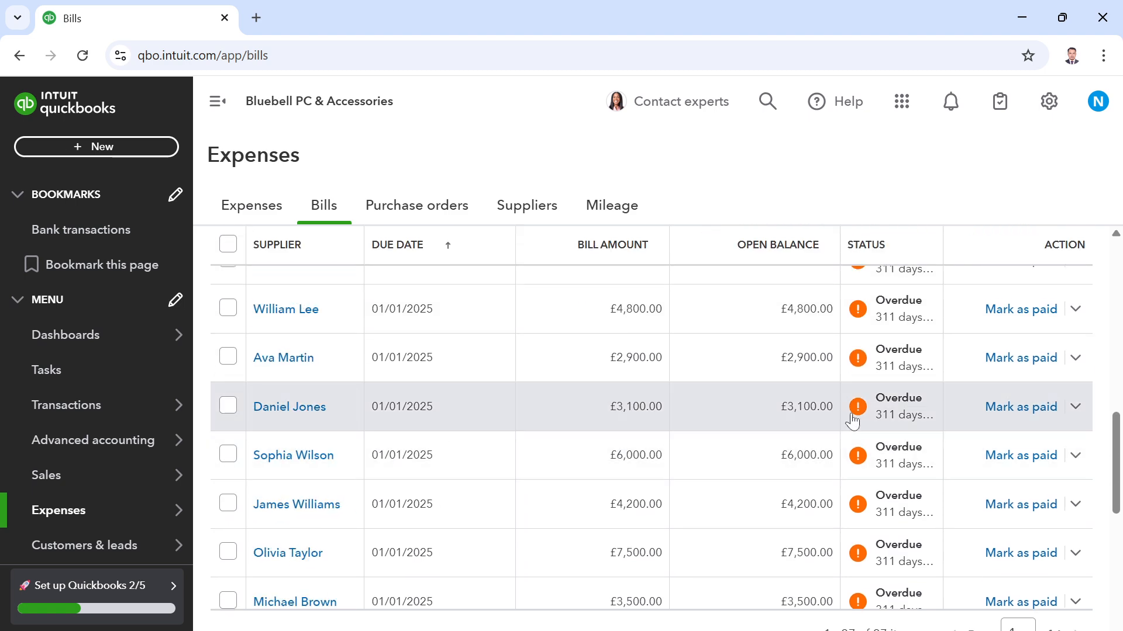
scroll(848, 418, "down", 10)
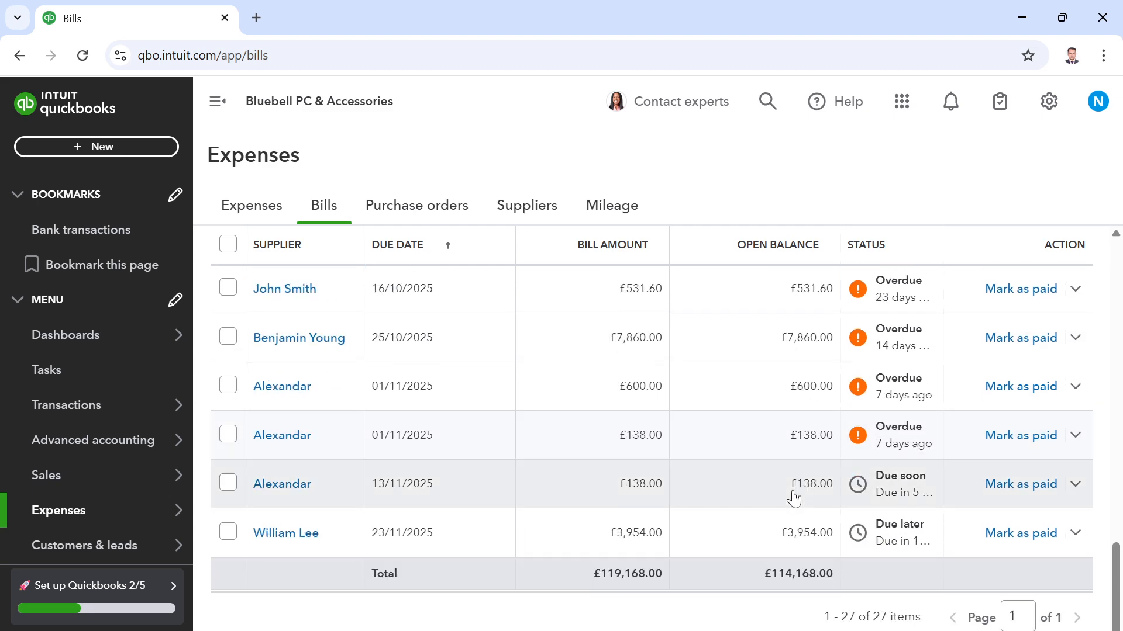
scroll(827, 447, "up", 15)
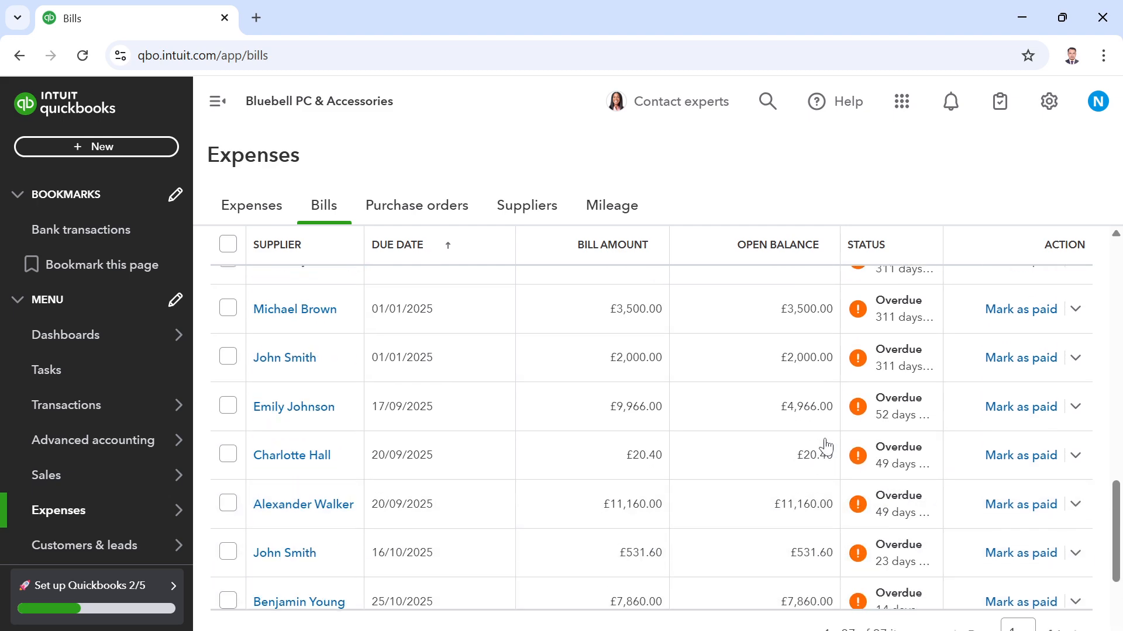
scroll(786, 434, "down", 3)
scroll(792, 433, "up", 4)
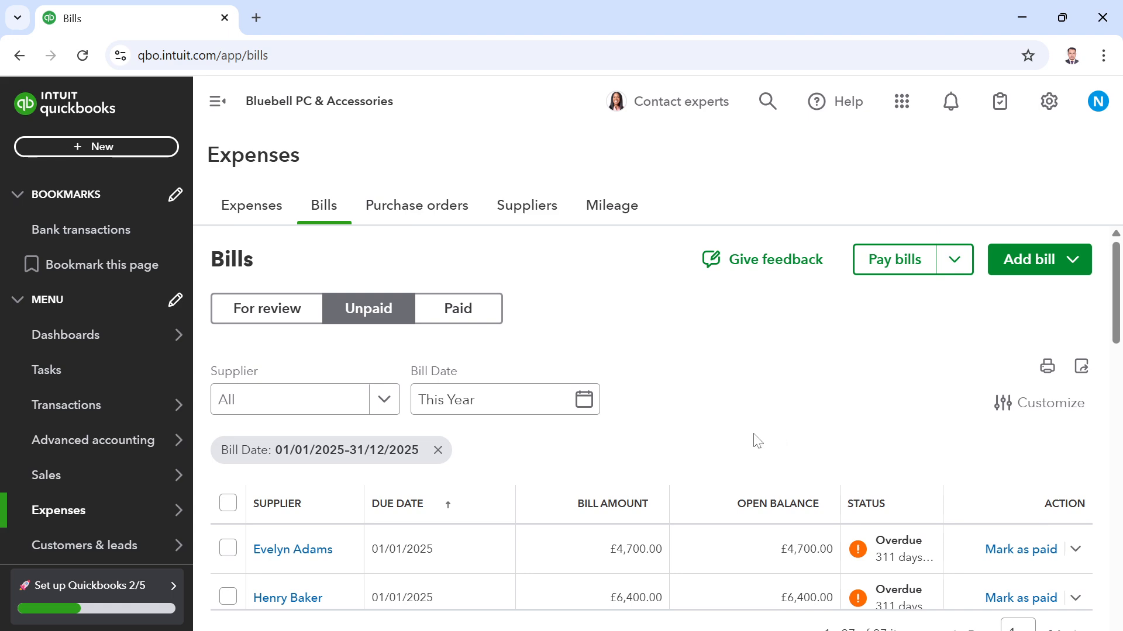
- Examine the status of each unpaid bill to distinguish overdue, due soon and due later bills
scroll(752, 439, "down", 3)
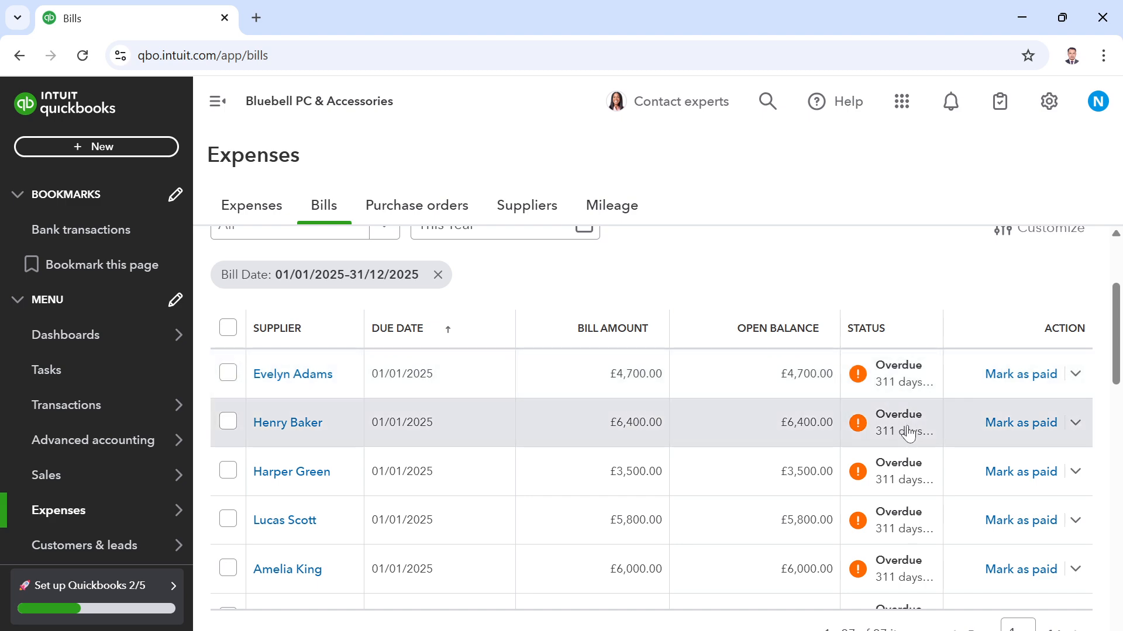
scroll(910, 432, "down", 8)
scroll(909, 436, "up", 10)
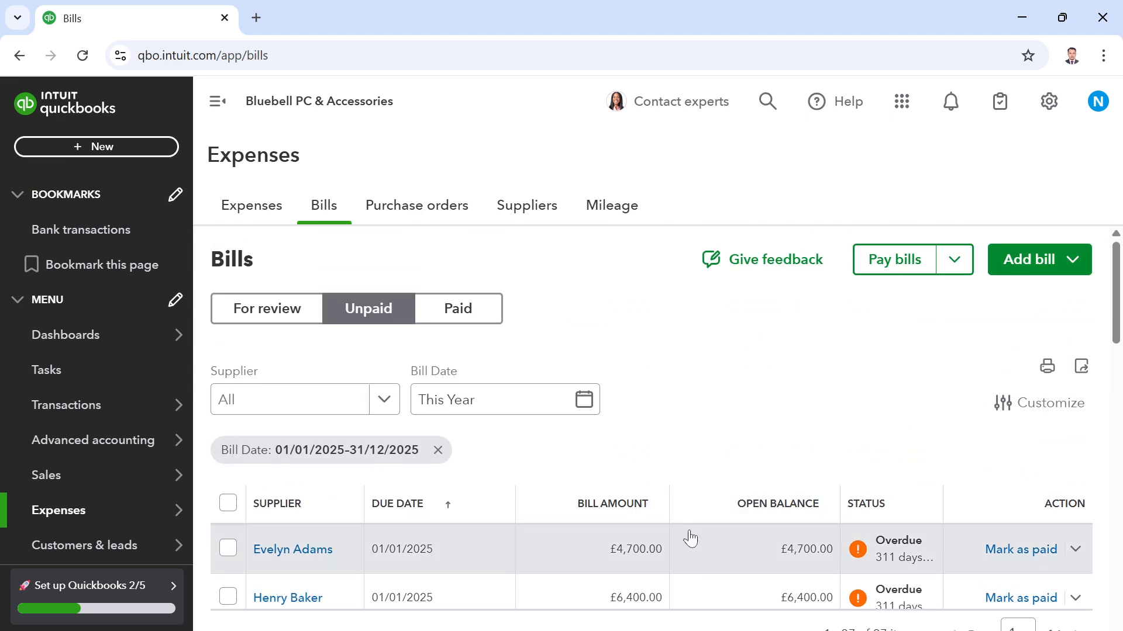
scroll(823, 510, "down", 3)
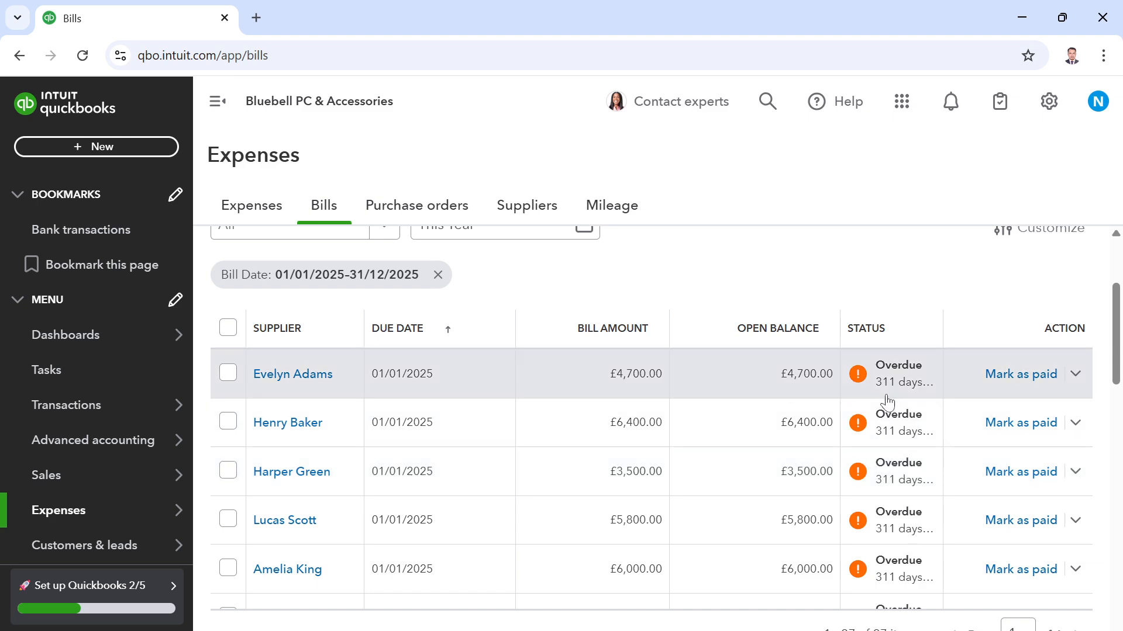
scroll(817, 401, "down", 12)
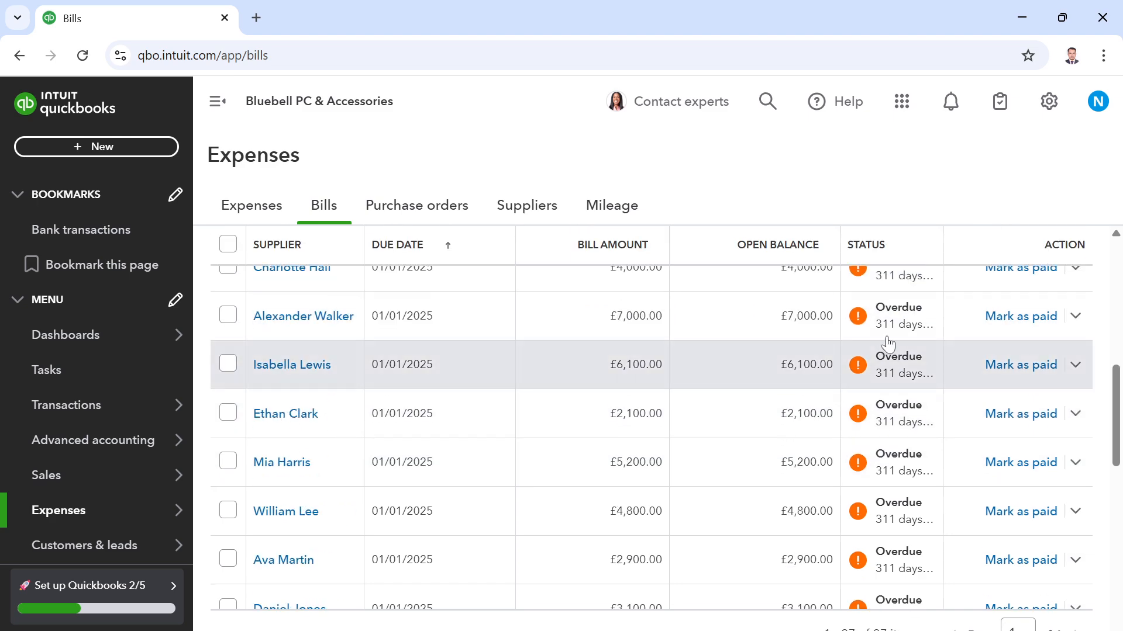
scroll(896, 386, "down", 10)
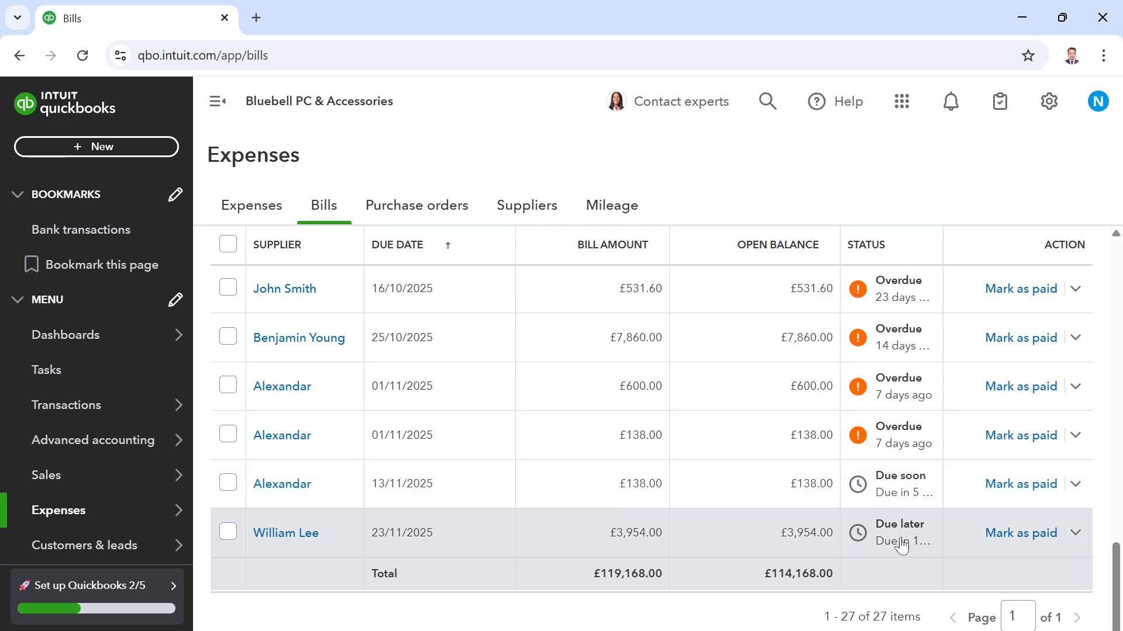
scroll(904, 351, "up", 2)
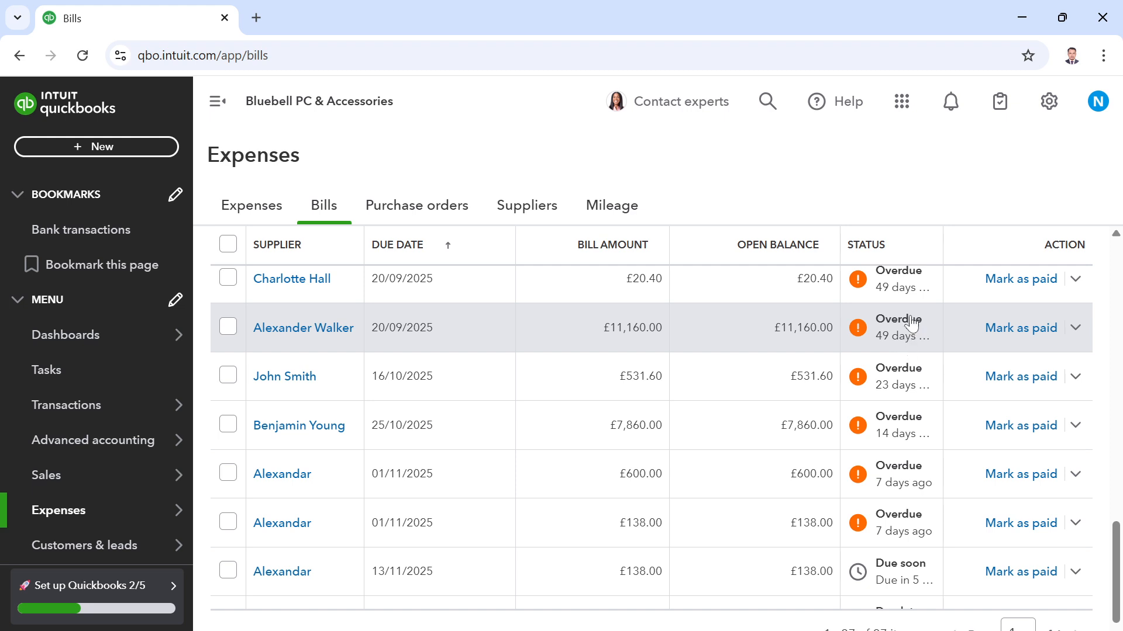
scroll(912, 323, "up", 1)
scroll(919, 334, "up", 1)
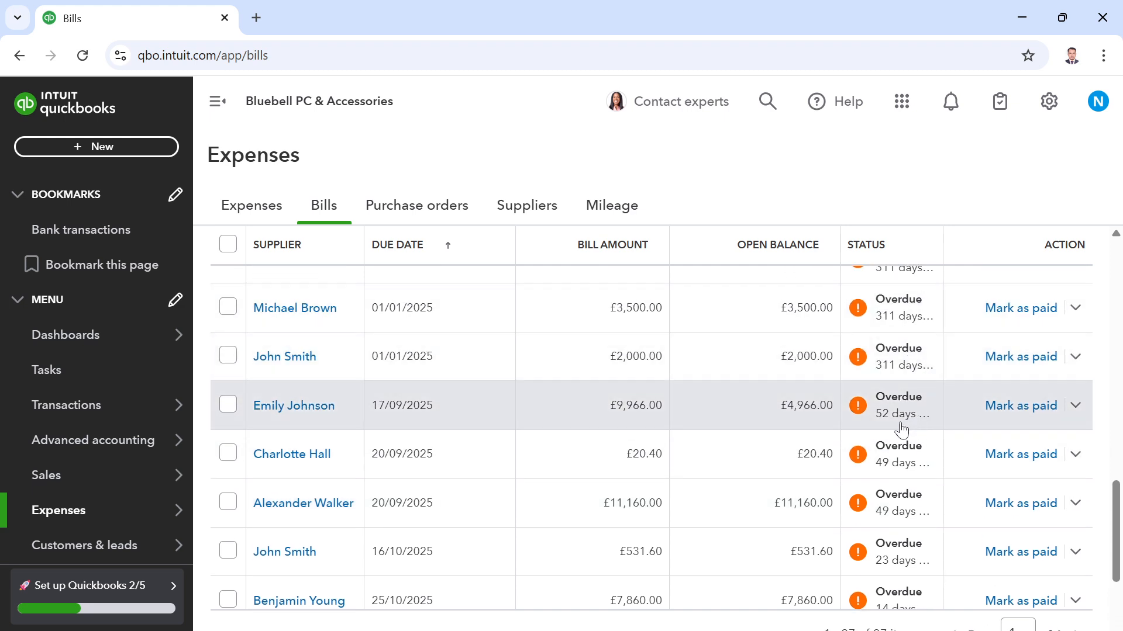
scroll(919, 430, "down", 3)
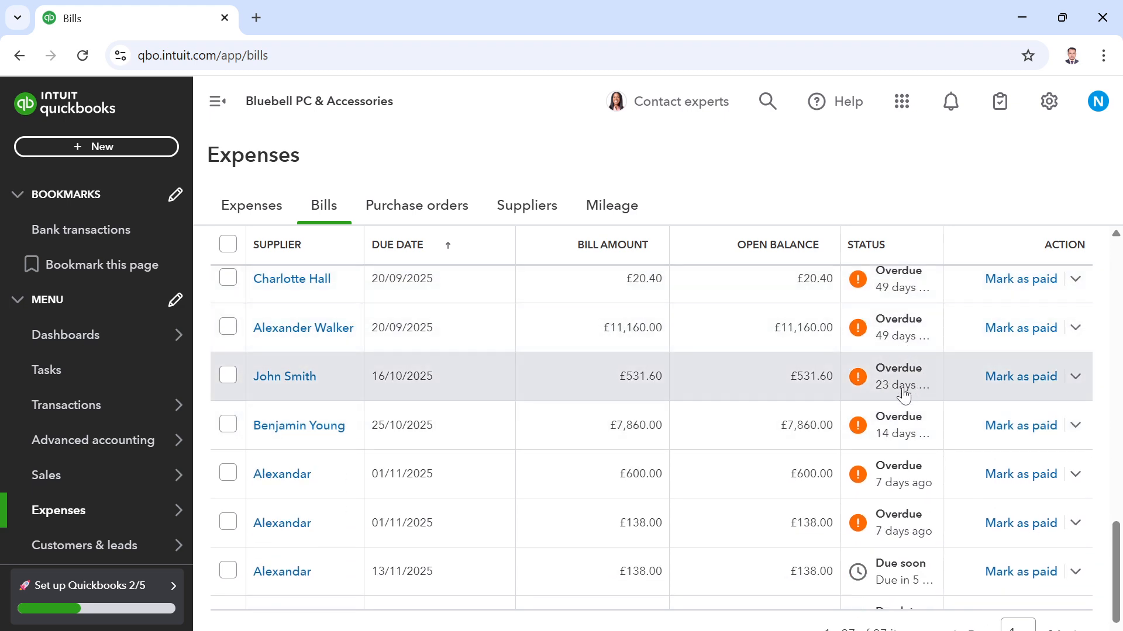
scroll(890, 431, "down", 2)
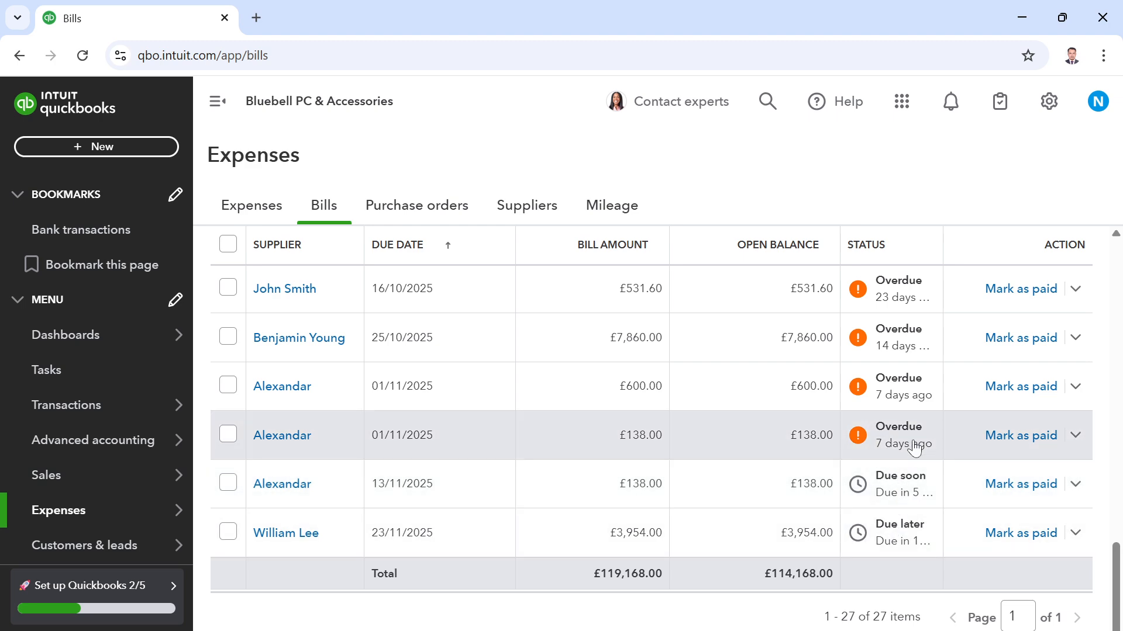
scroll(915, 447, "up", 5)
scroll(915, 447, "down", 5)
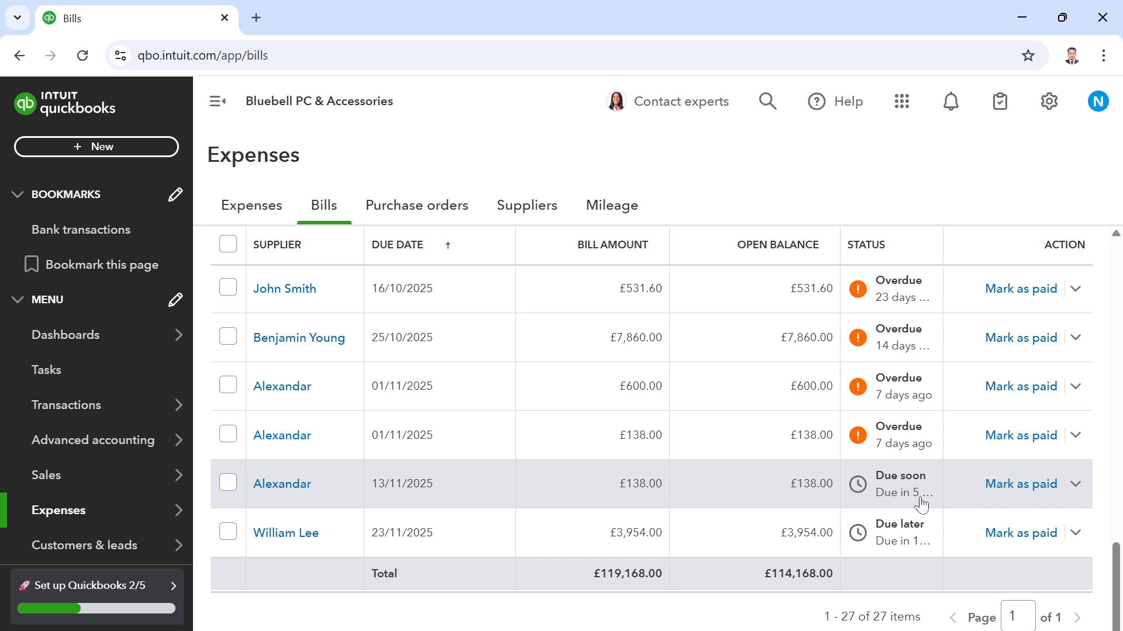
left_click(898, 539)
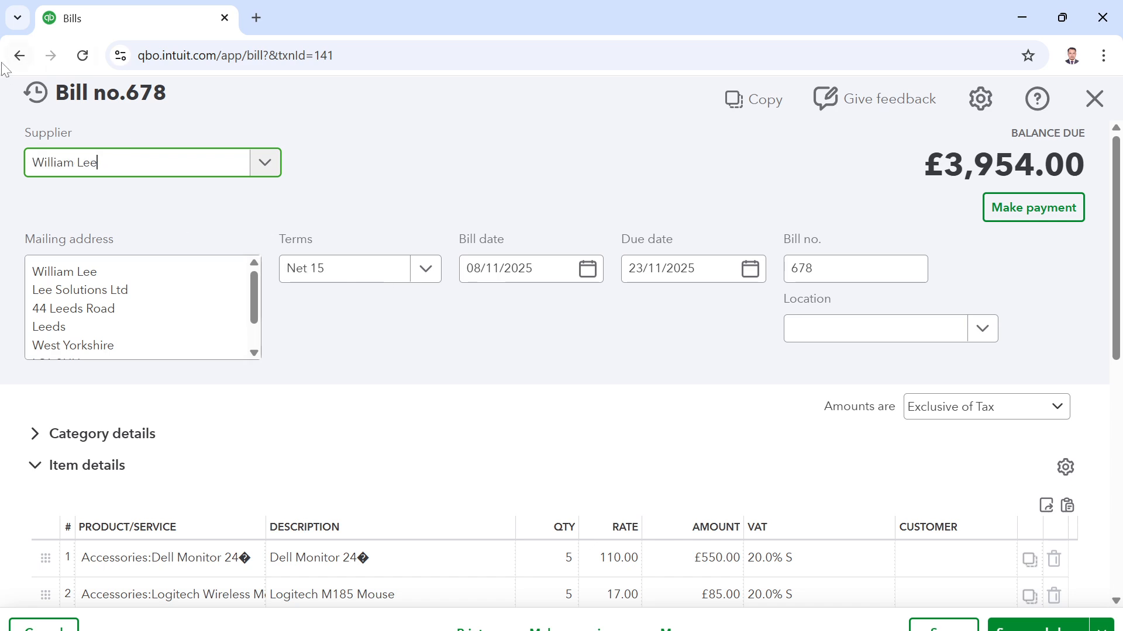
left_click(21, 59)
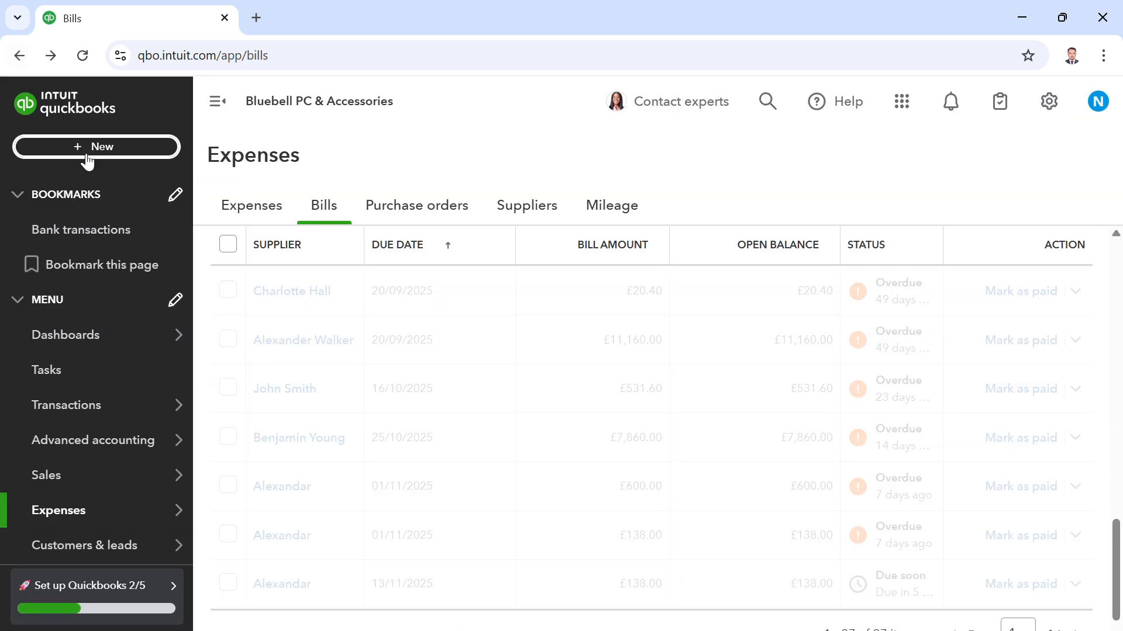
- Open the Pay Bills page and check the due dates and statuses of all listed bills
left_click(95, 147)
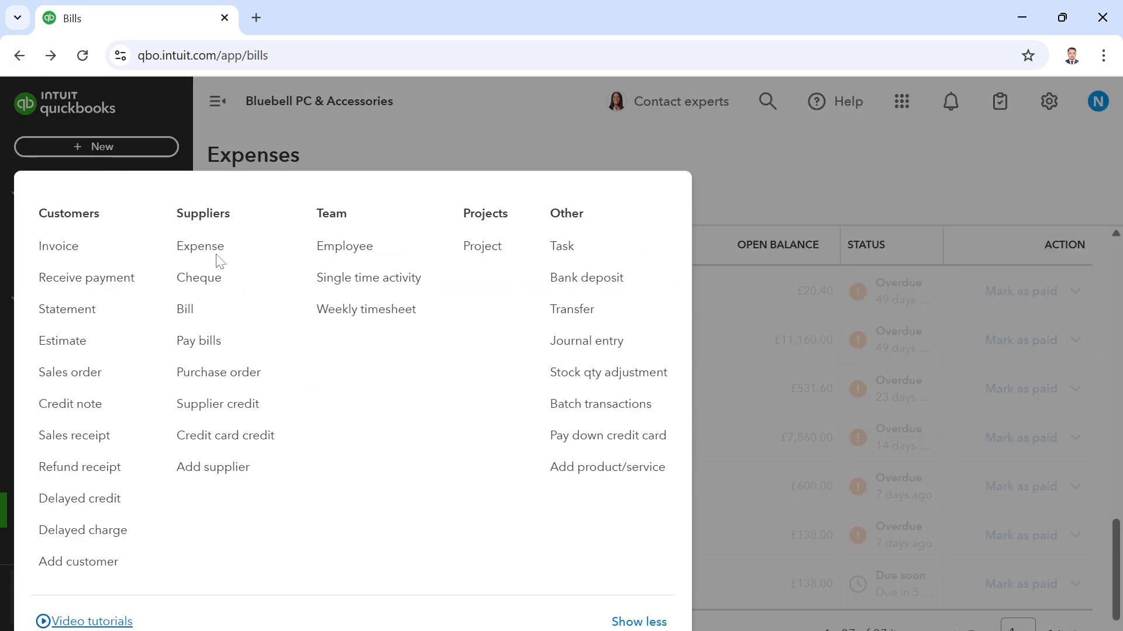
left_click(211, 337)
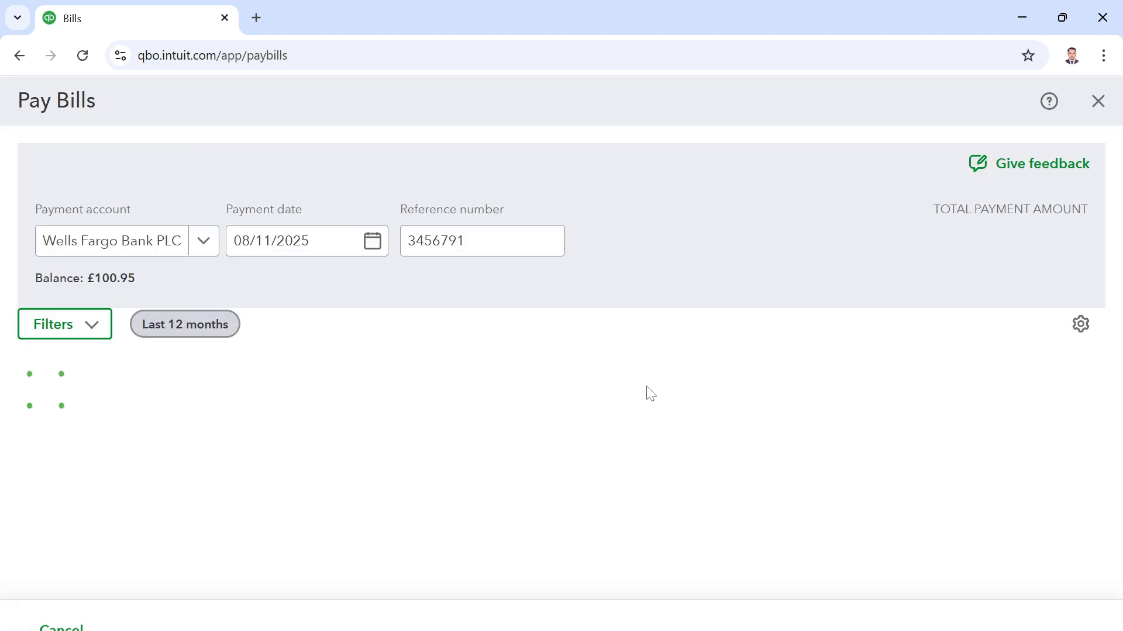
scroll(649, 393, "down", 10)
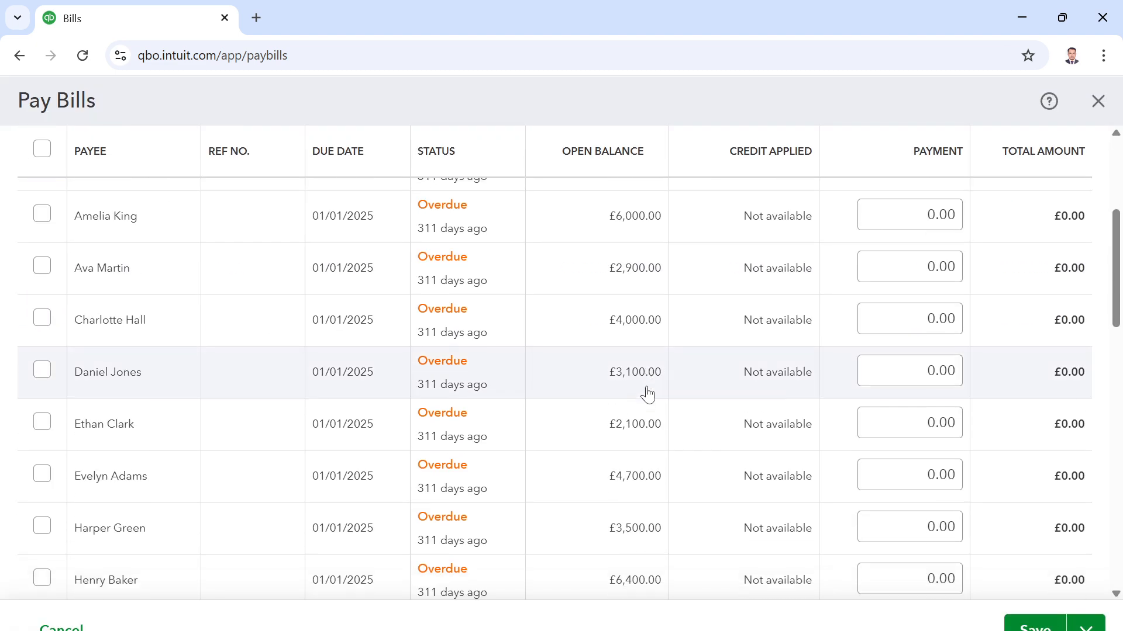
scroll(648, 394, "down", 5)
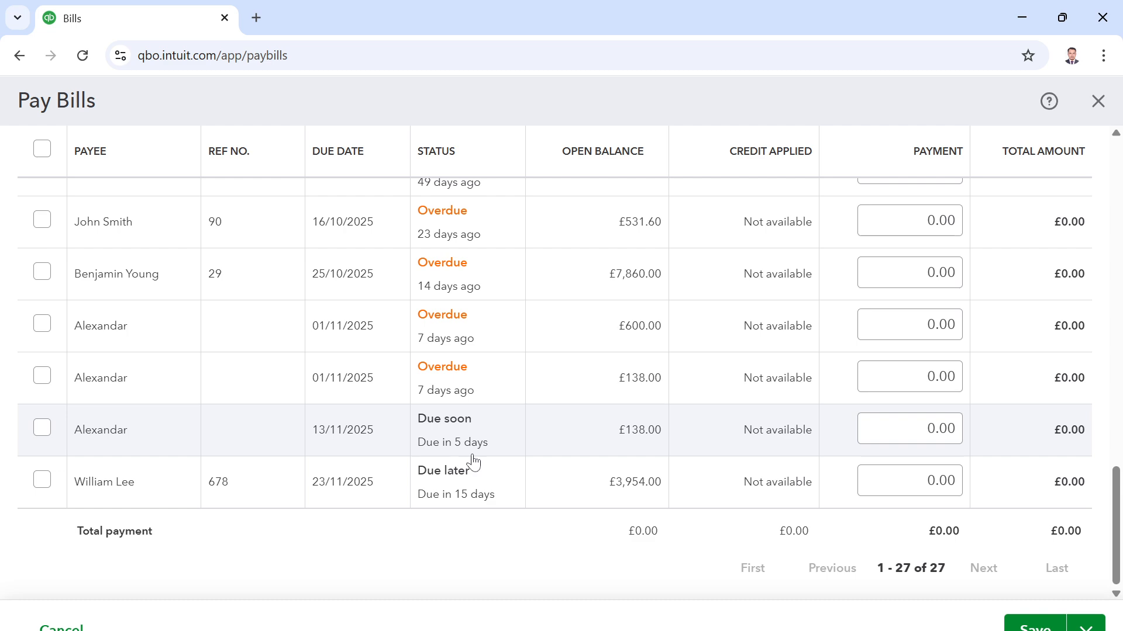
scroll(474, 462, "up", 20)
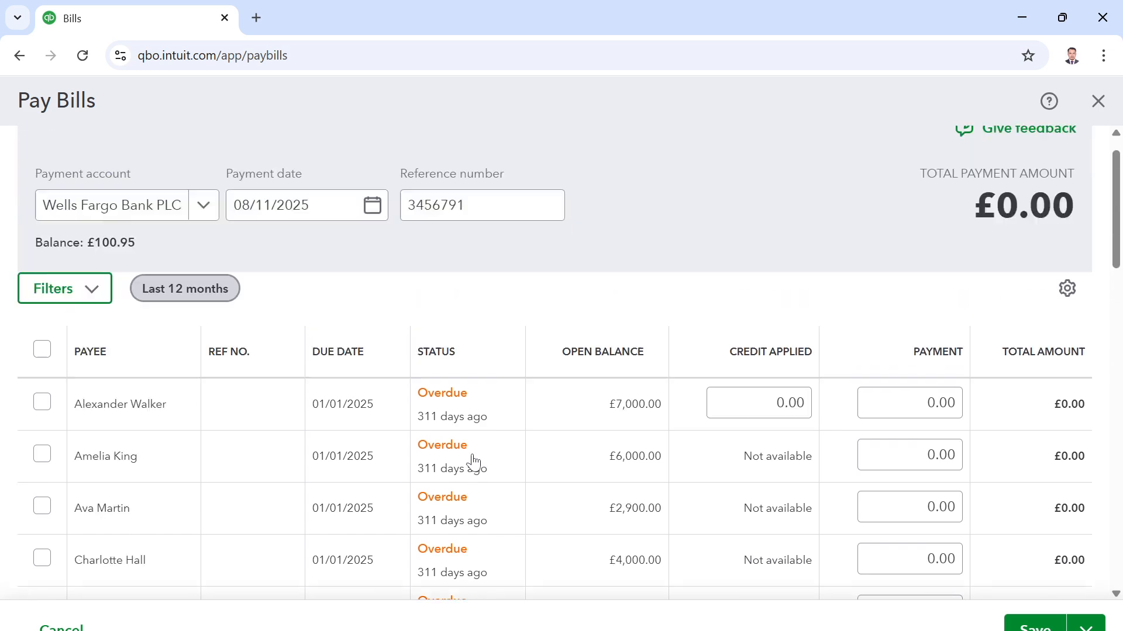
- Enter a payment of 3500 for the first overdue bill with an open balance of £3,500.00
scroll(474, 462, "down", 3)
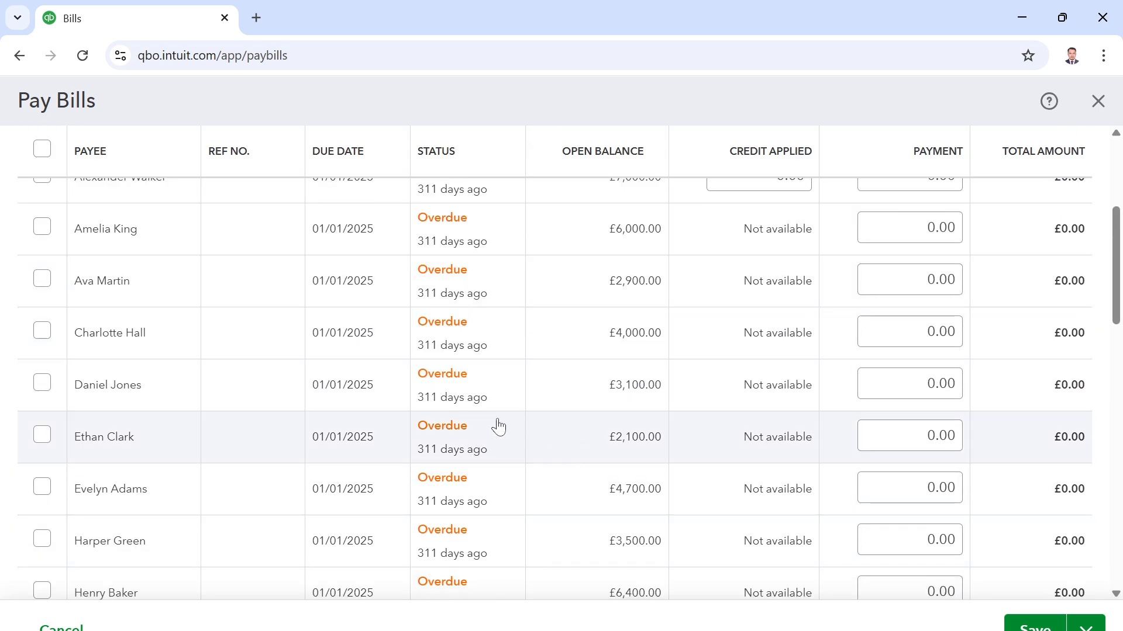
scroll(498, 427, "down", 6)
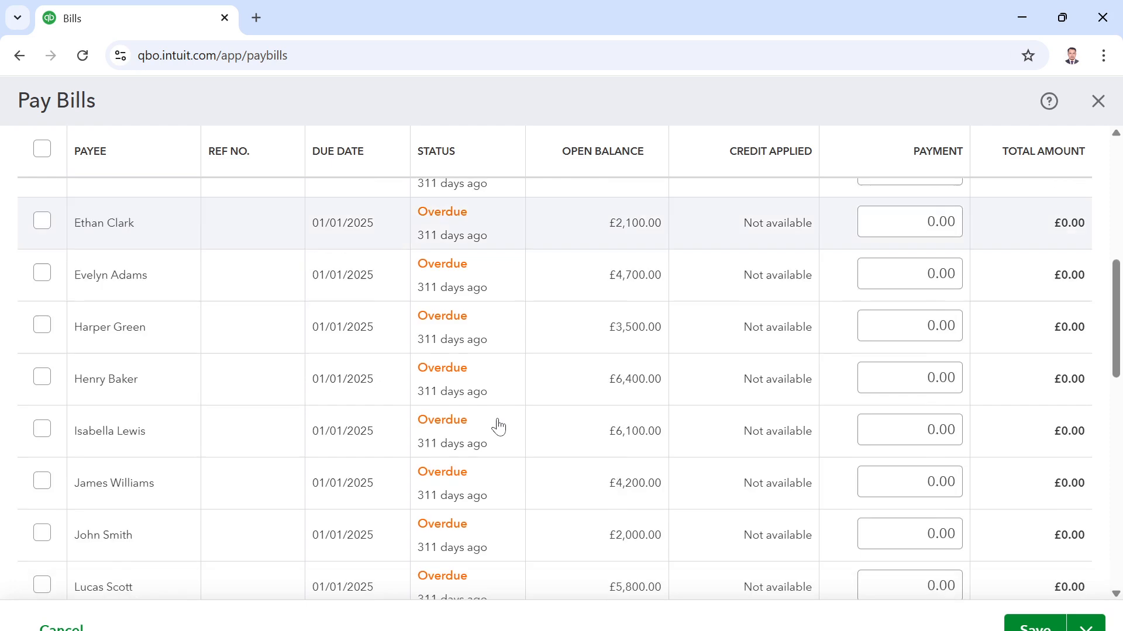
scroll(499, 427, "down", 2)
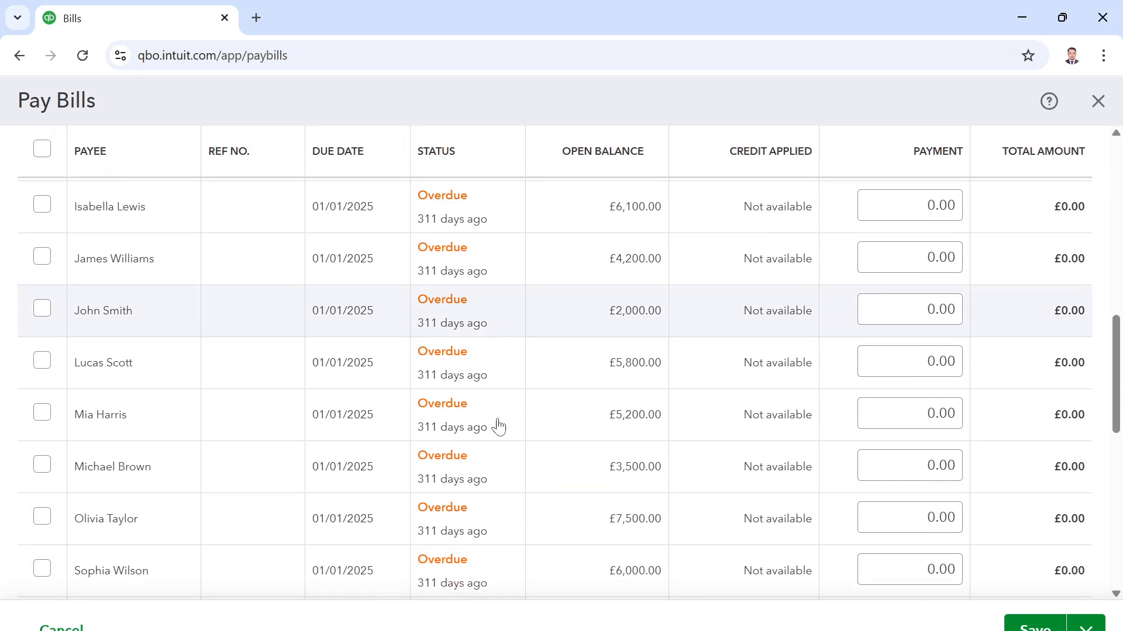
scroll(499, 426, "up", 11)
scroll(499, 426, "down", 5)
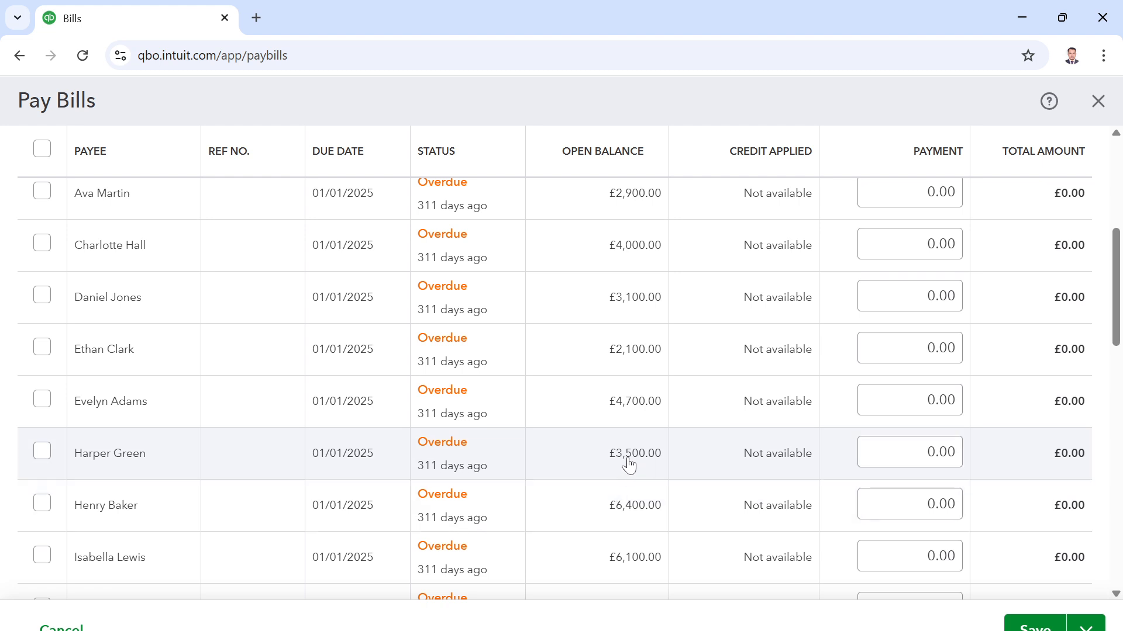
left_click(883, 454)
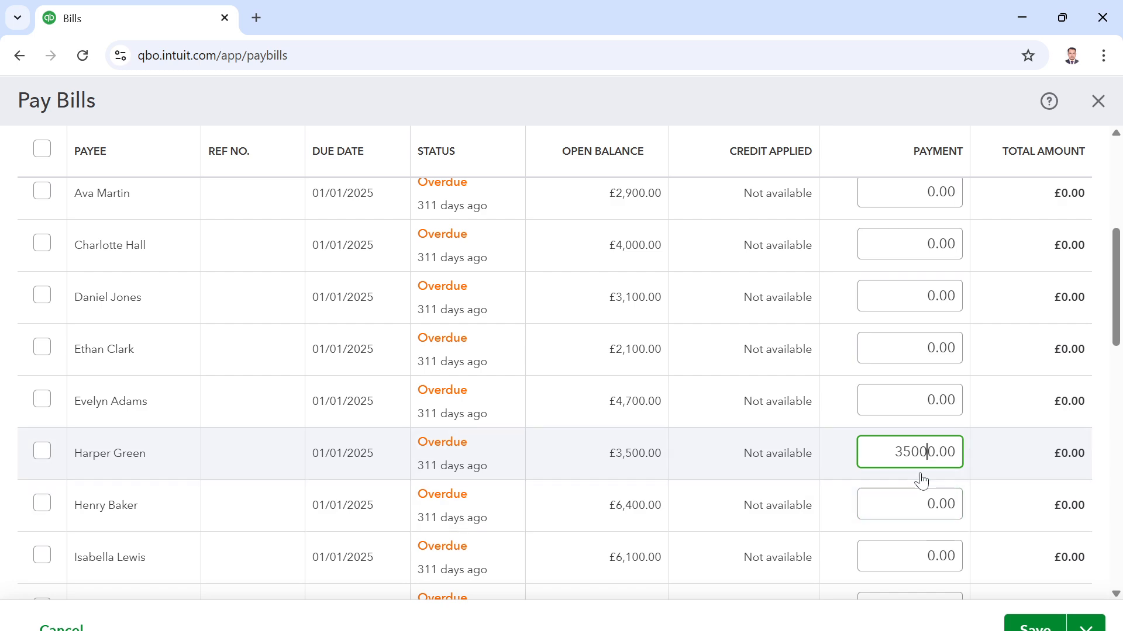
scroll(950, 485, "up", 4)
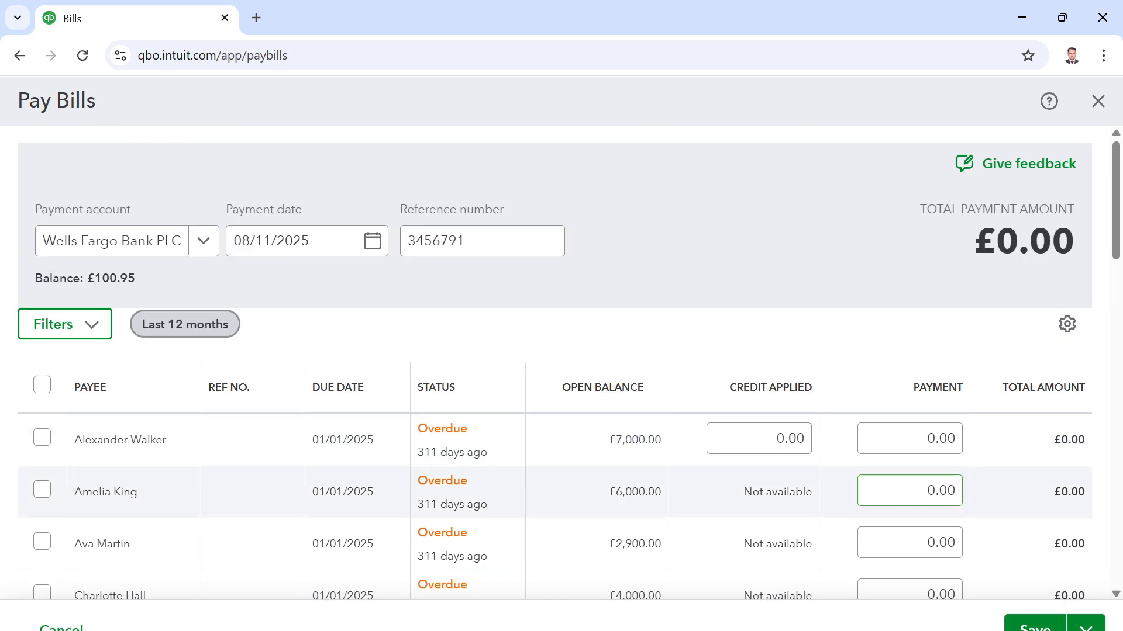
scroll(949, 484, "down", 2)
scroll(948, 484, "up", 2)
left_click(939, 269)
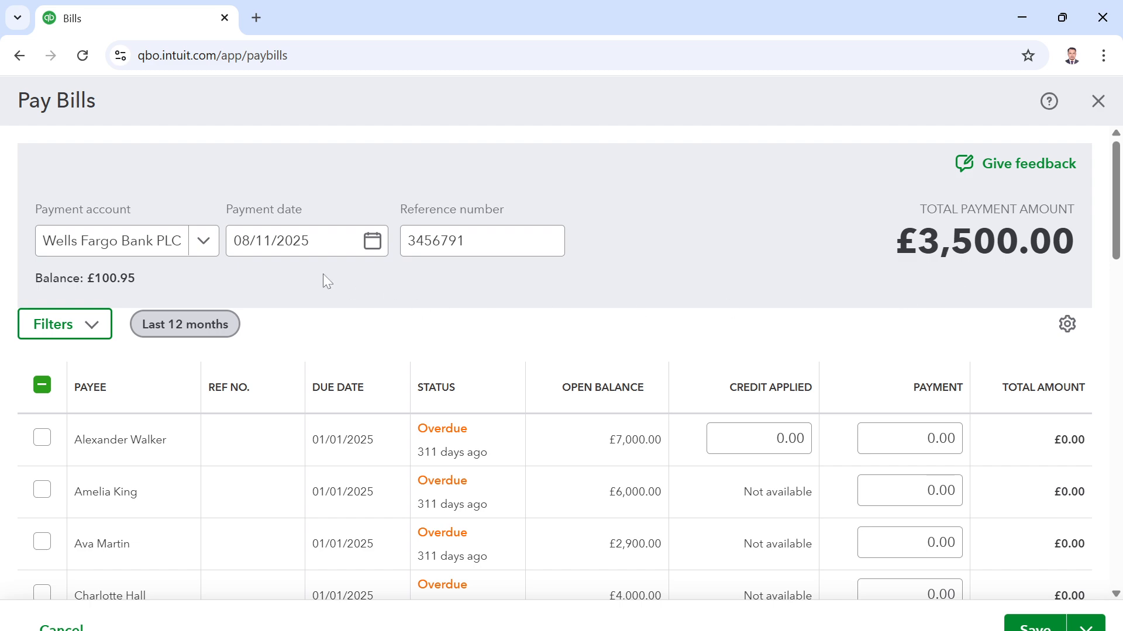
- Set the payment account to Capital One - Credit Card and the payment date to 07/11/2025
left_click(208, 241)
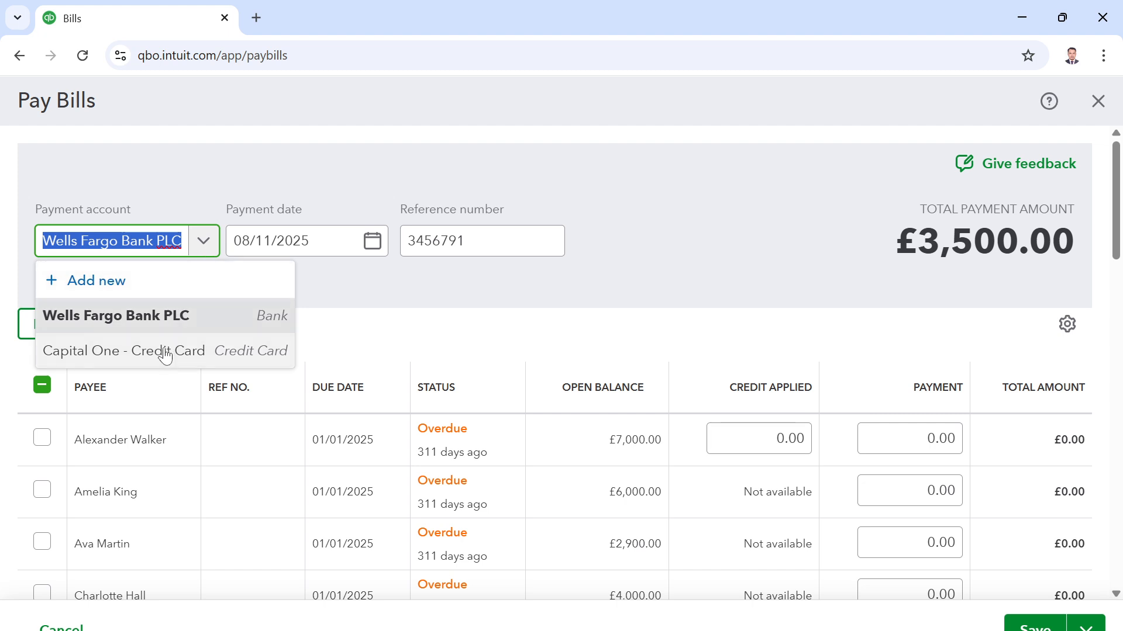
left_click(125, 358)
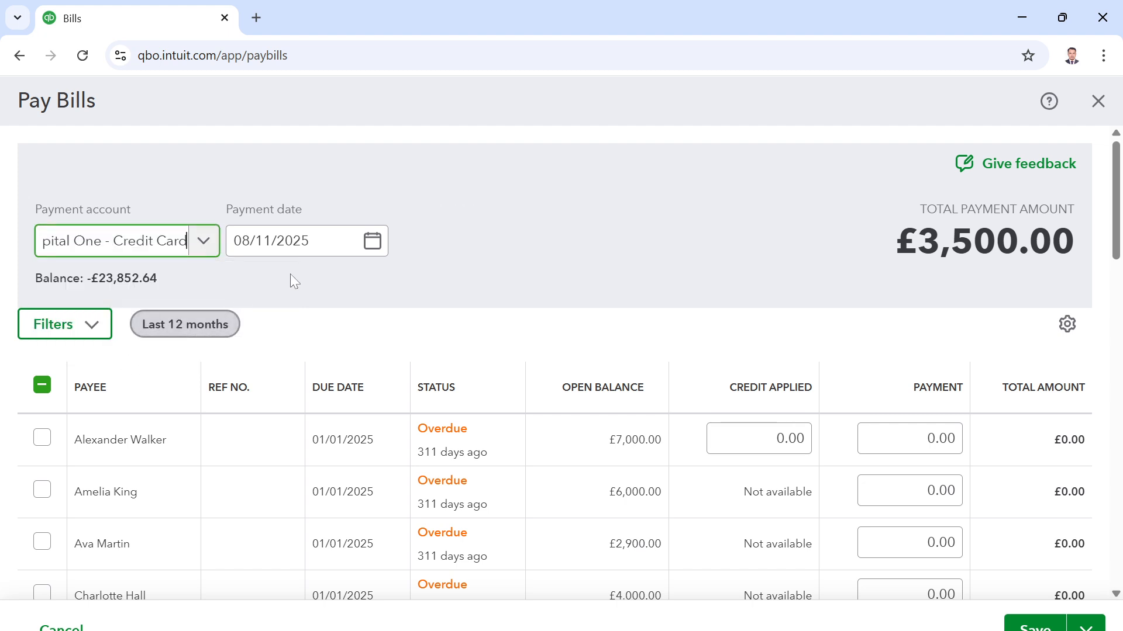
left_click(292, 241)
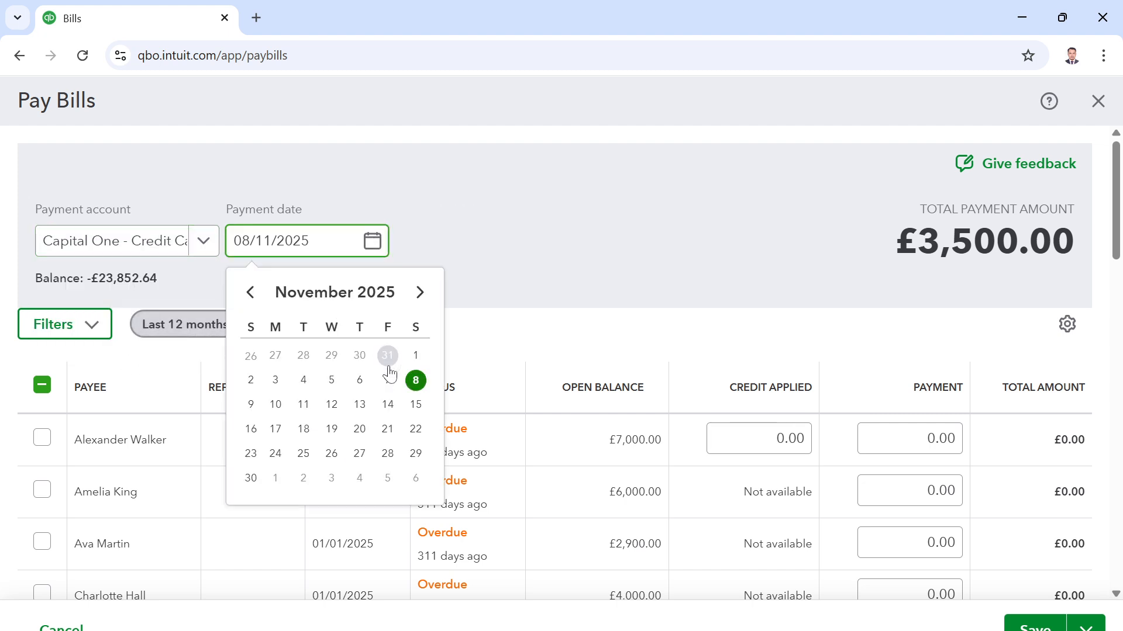
left_click(389, 382)
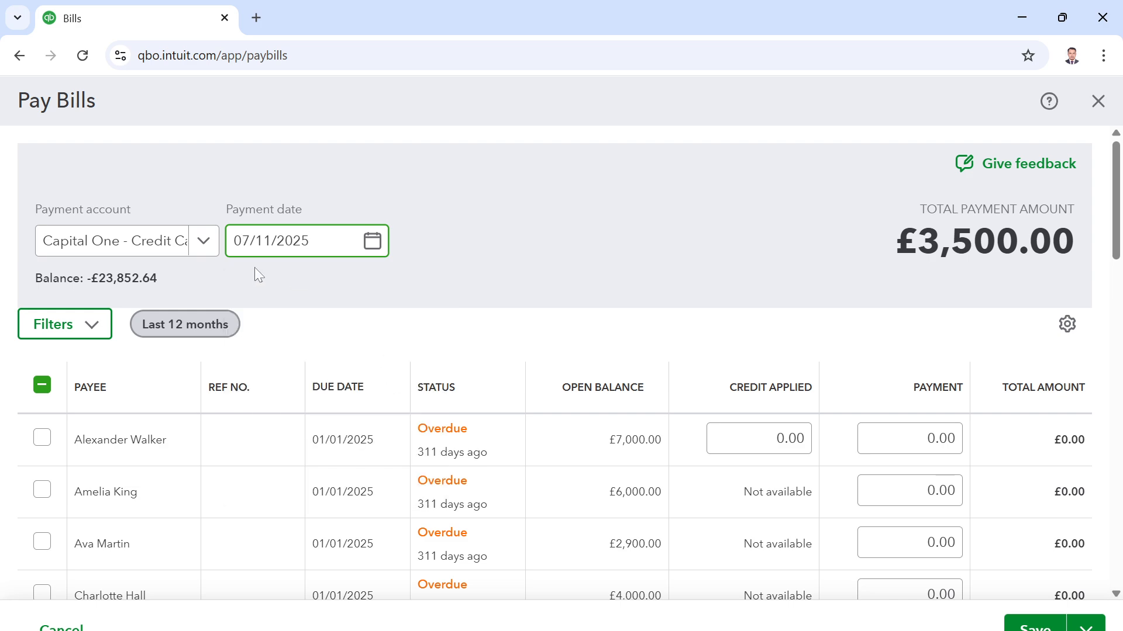
- Check the entered payment among the listed bills, and save and close the bill payment
scroll(406, 271, "down", 12)
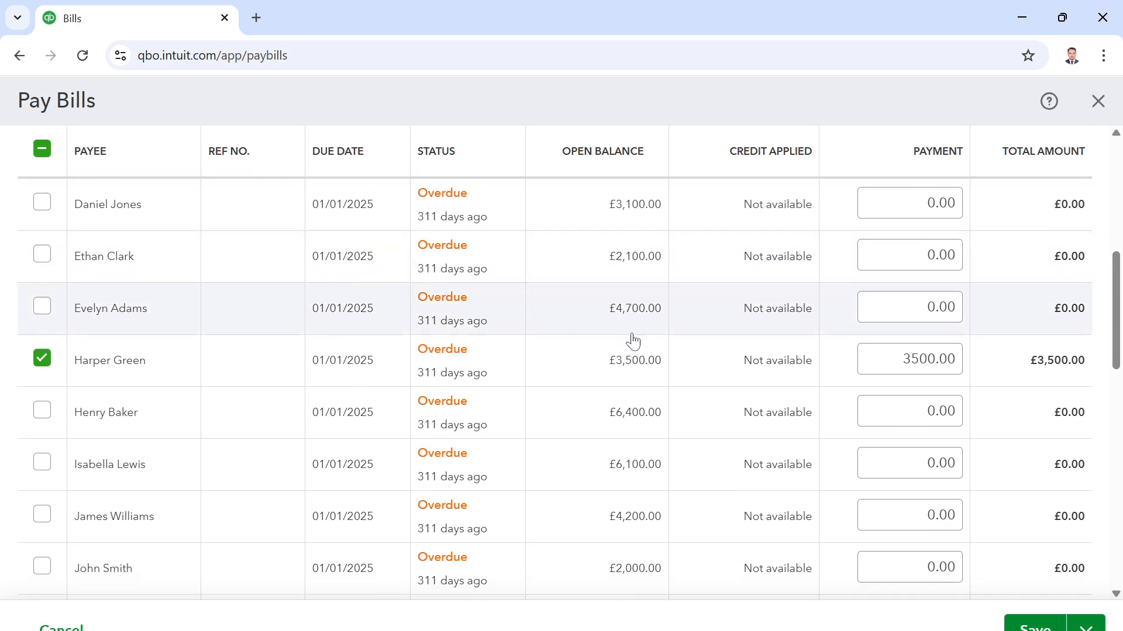
scroll(634, 349, "down", 4)
scroll(624, 353, "up", 5)
scroll(624, 353, "down", 4)
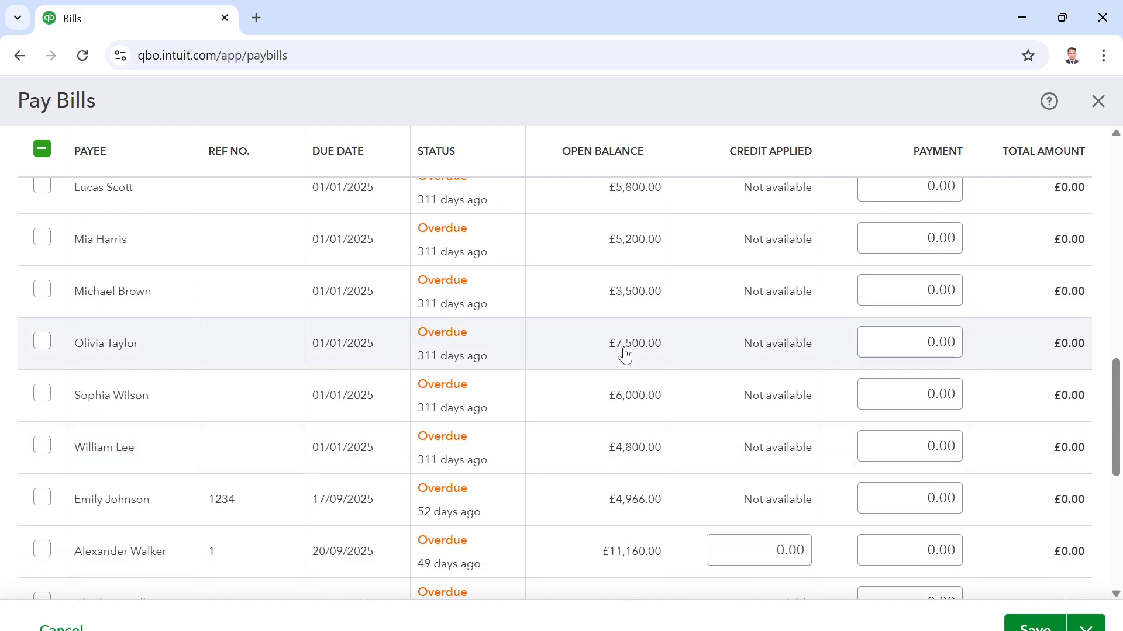
scroll(625, 354, "up", 3)
scroll(707, 366, "down", 7)
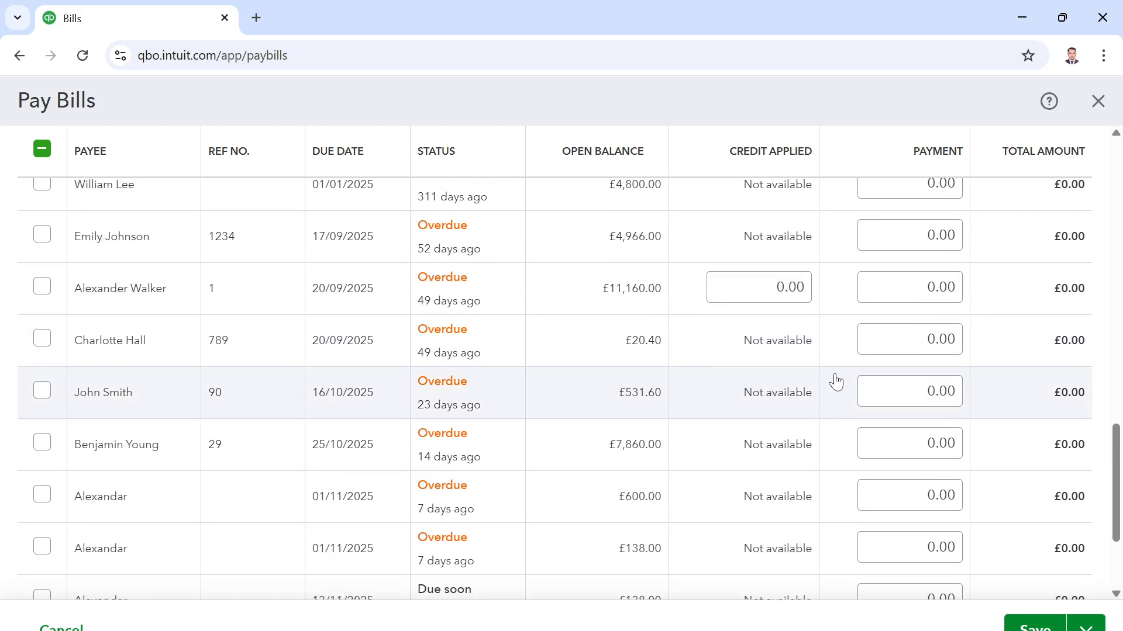
scroll(836, 374, "up", 4)
scroll(836, 368, "up", 7)
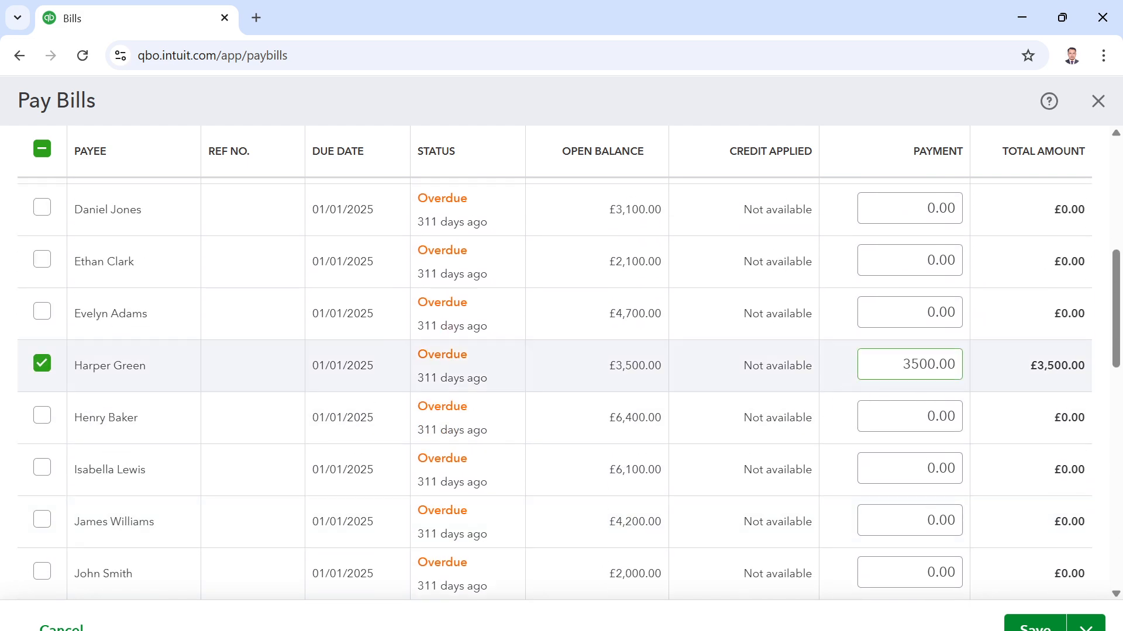
scroll(988, 604, "down", 5)
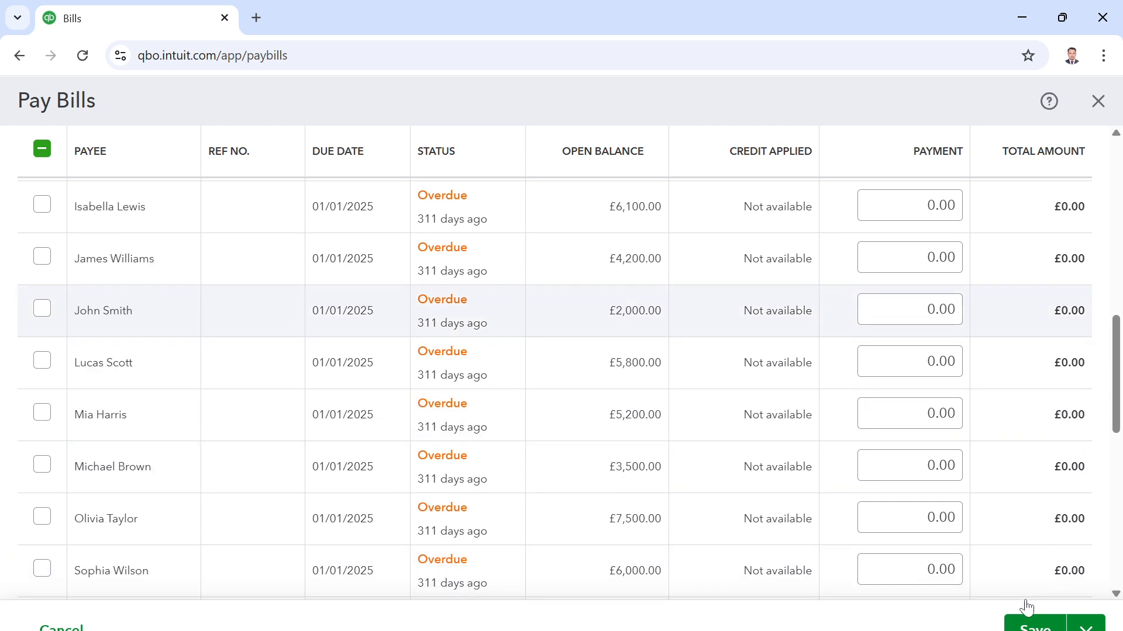
left_click(1086, 627)
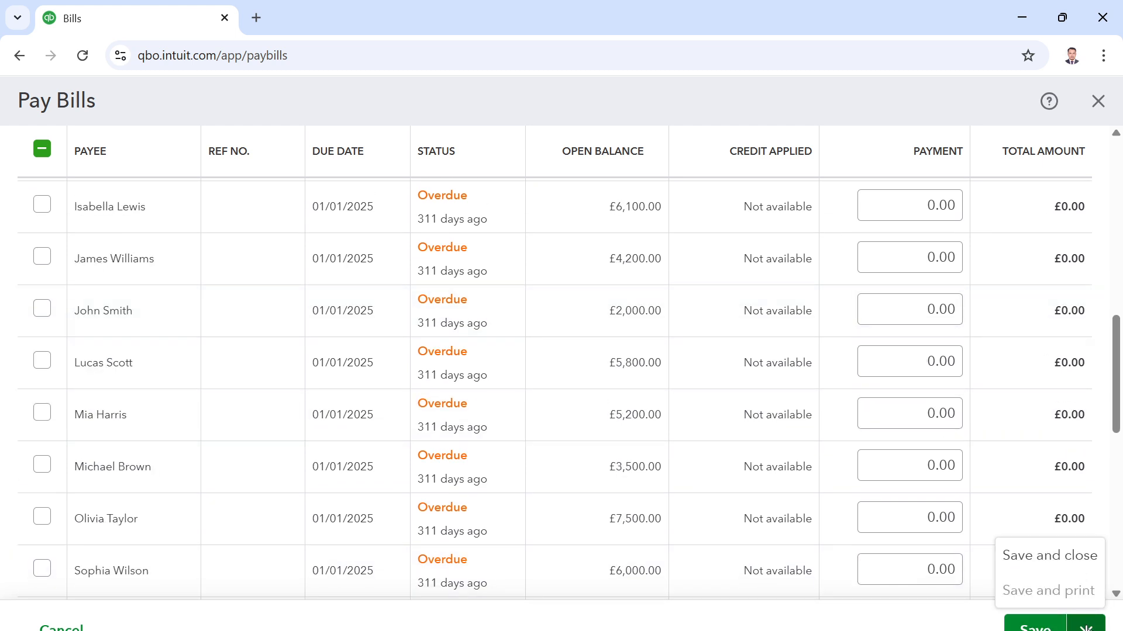
left_click(1059, 566)
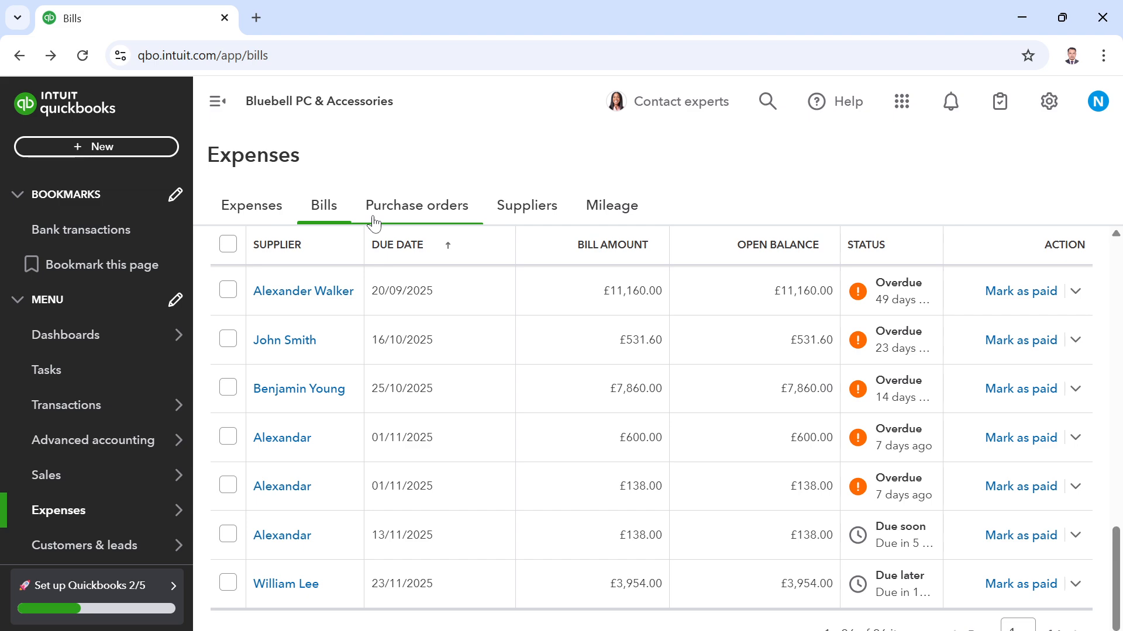
- Look through the remaining unpaid bills and display the list of paid bills
scroll(645, 389, "down", 2)
scroll(739, 389, "up", 10)
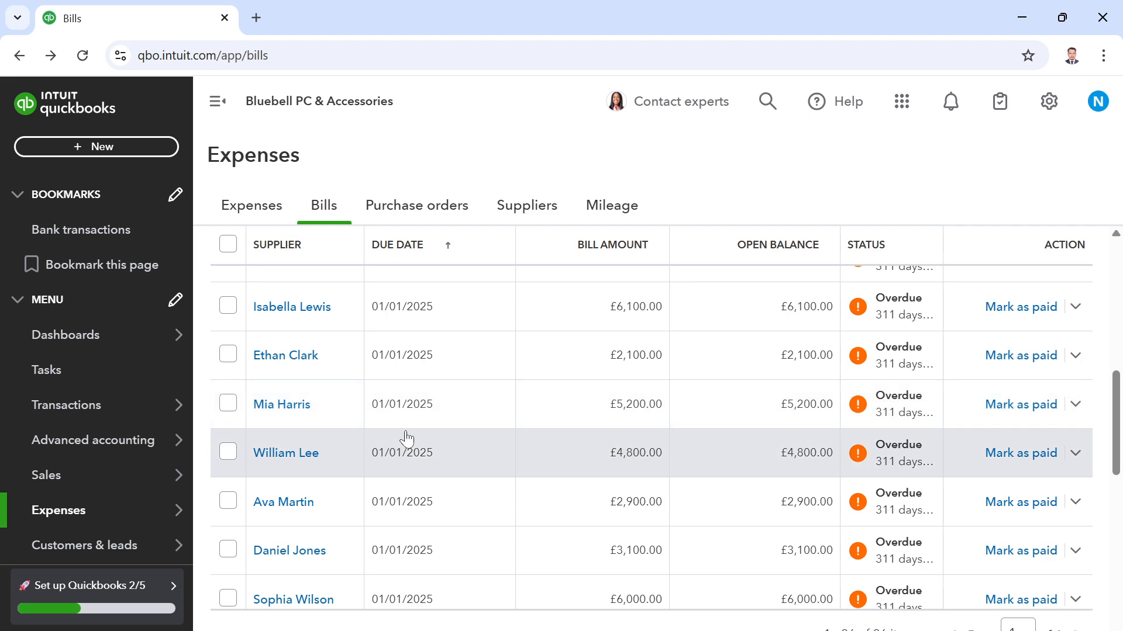
scroll(408, 438, "up", 10)
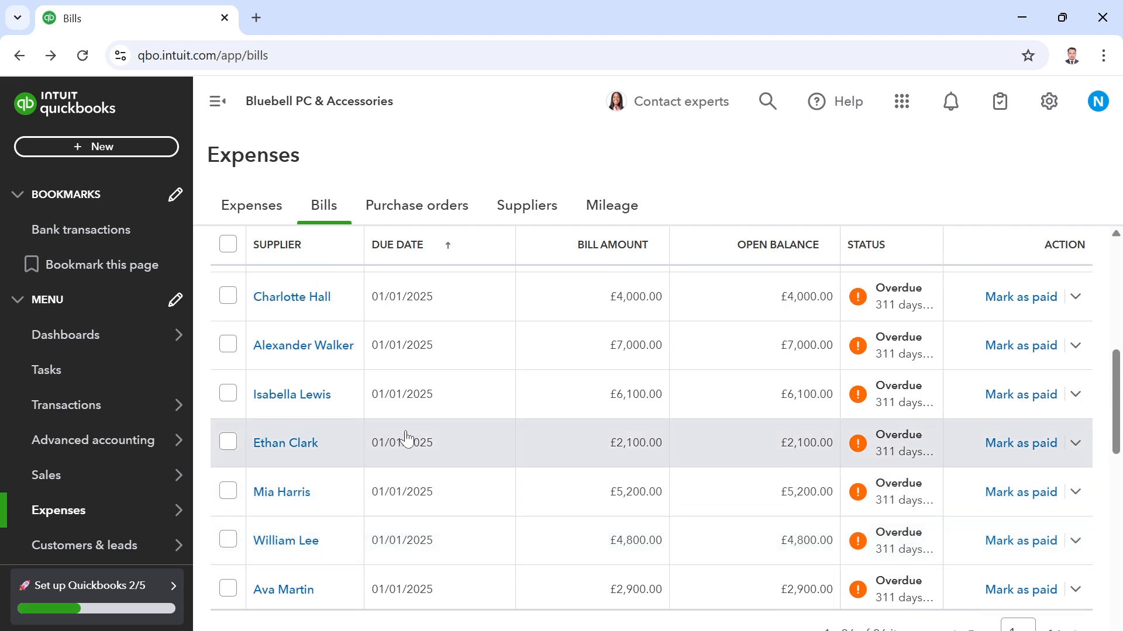
scroll(407, 438, "down", 5)
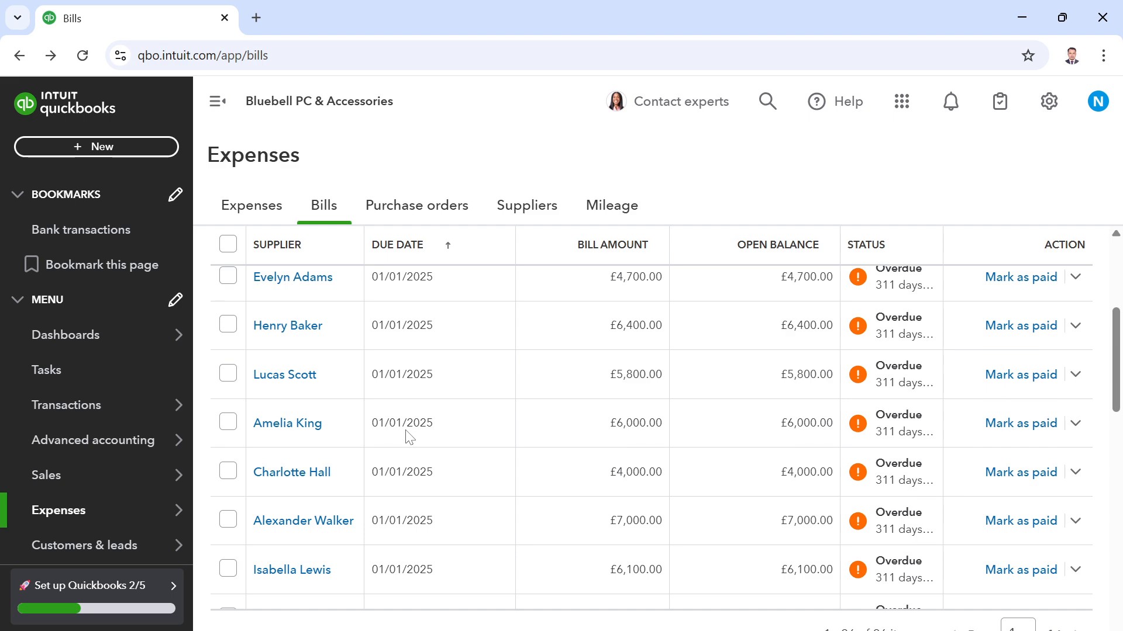
scroll(407, 439, "up", 5)
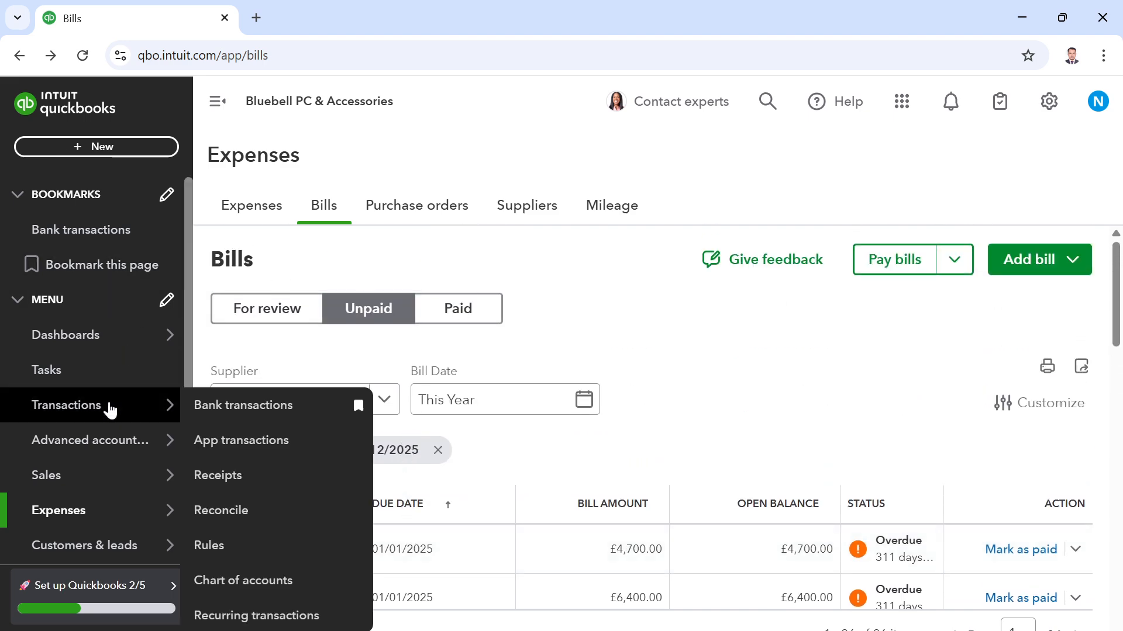
mouse_move(81, 516)
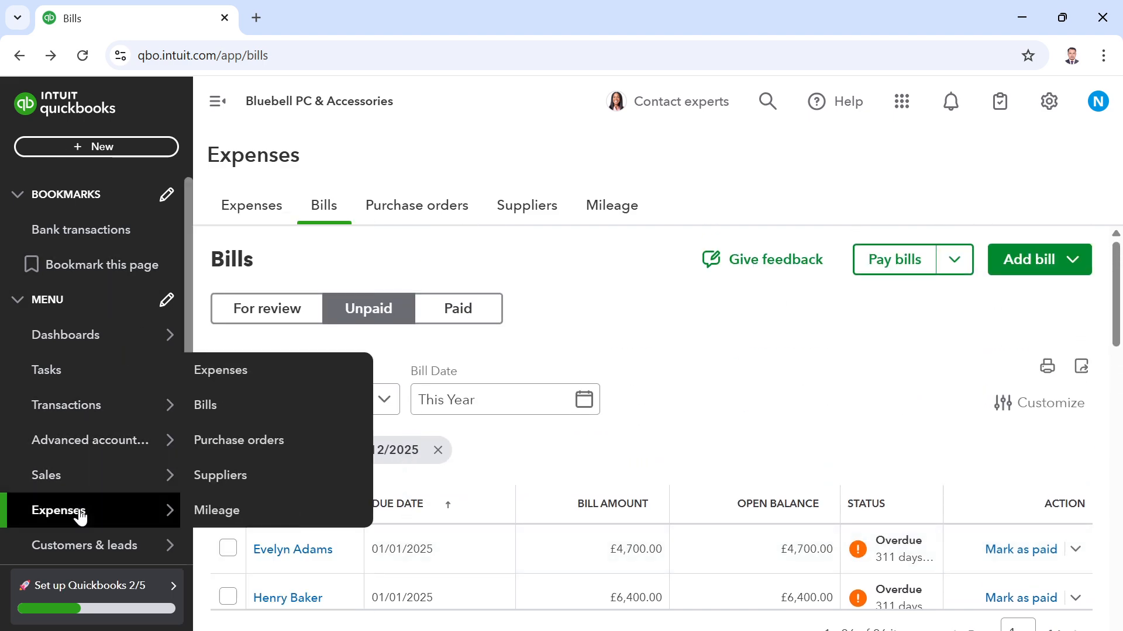
left_click(218, 416)
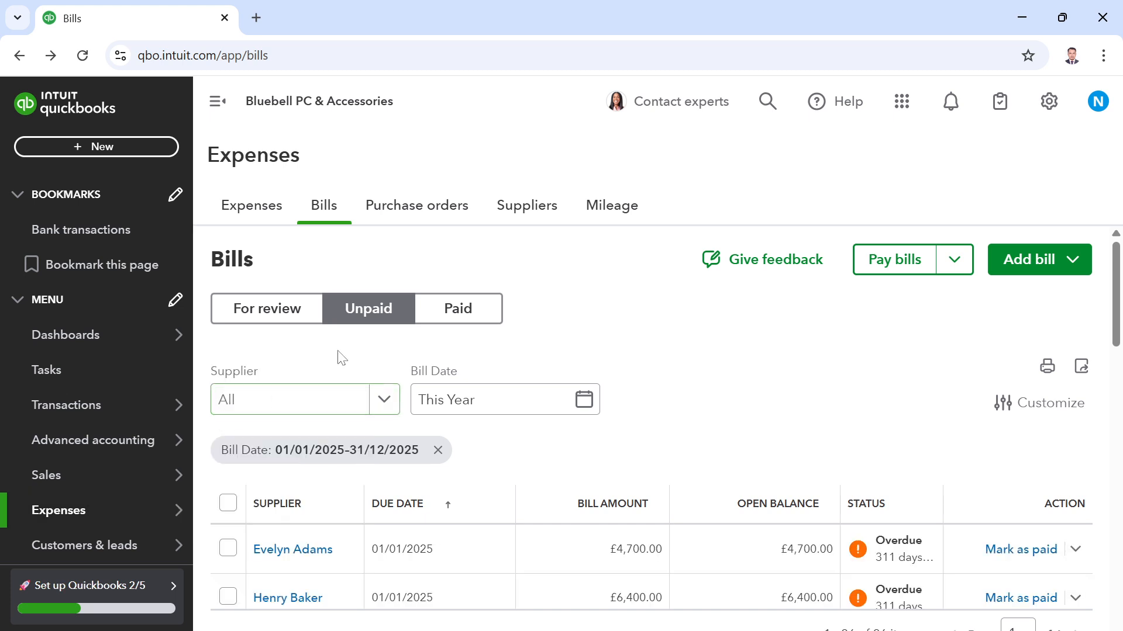
left_click(445, 310)
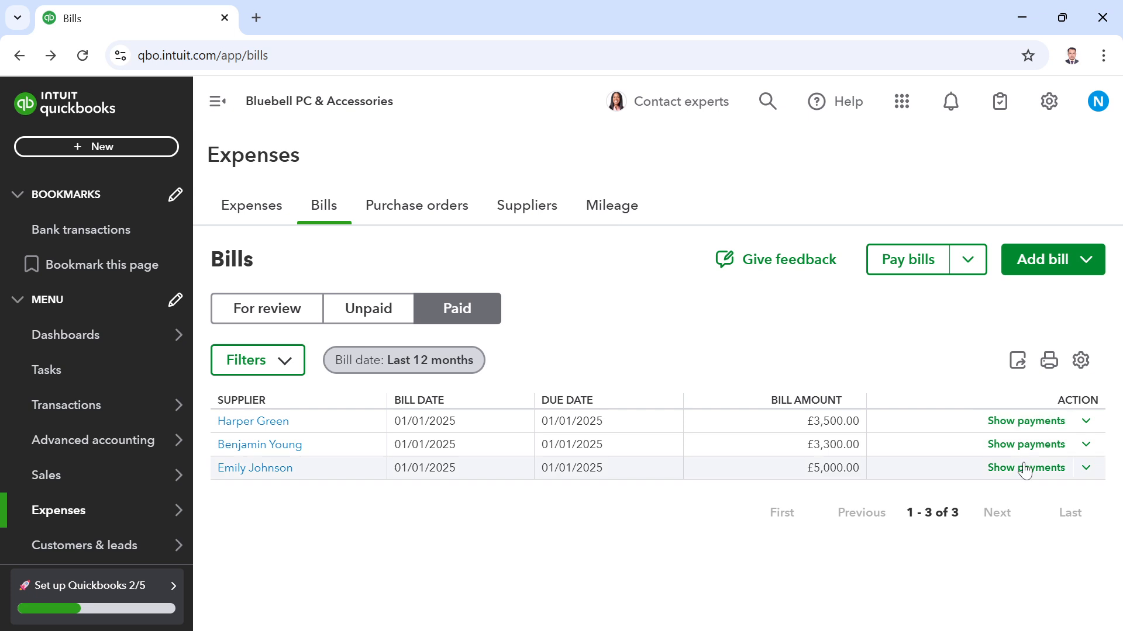
- Show the payment made on the £3,500.00 paid bill and view its full payment details
left_click(1089, 423)
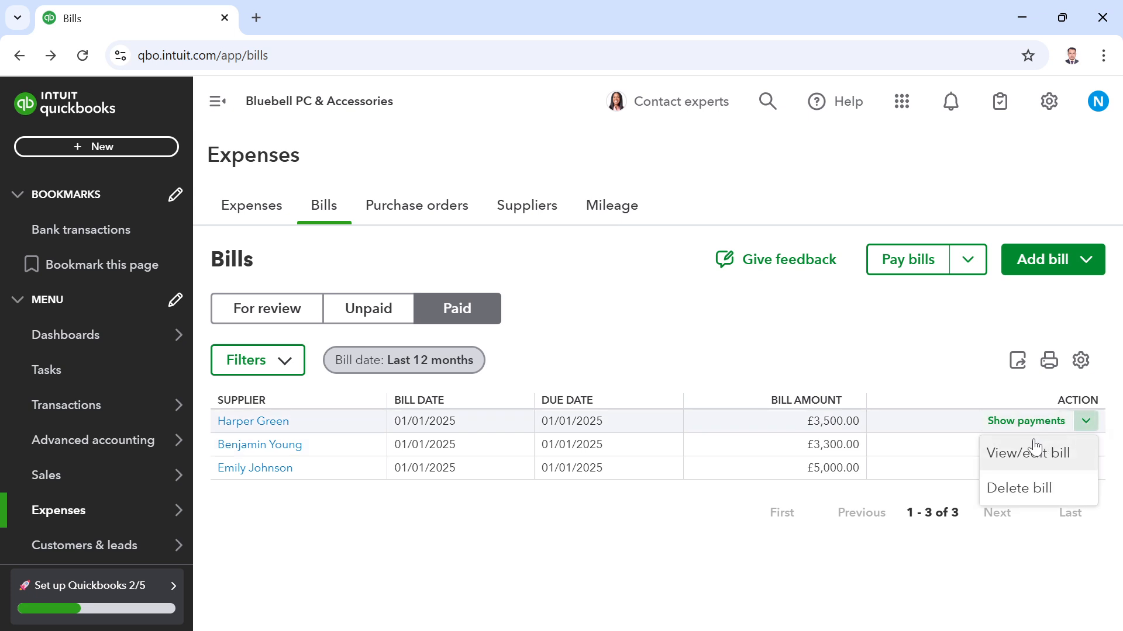
left_click(1085, 424)
left_click(1047, 422)
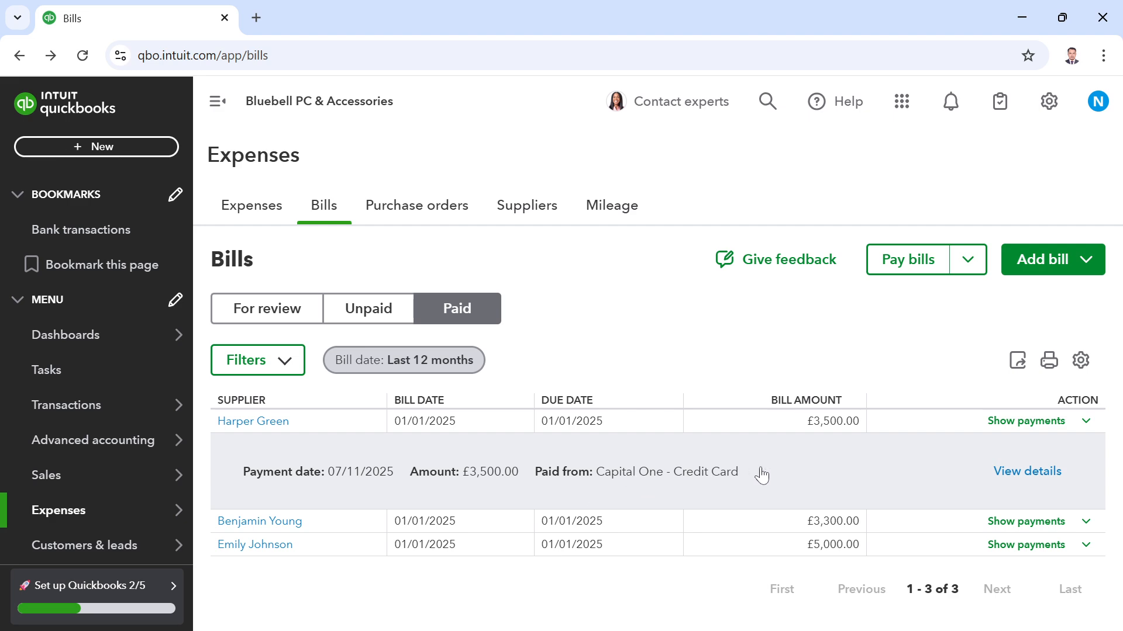
left_click(1023, 479)
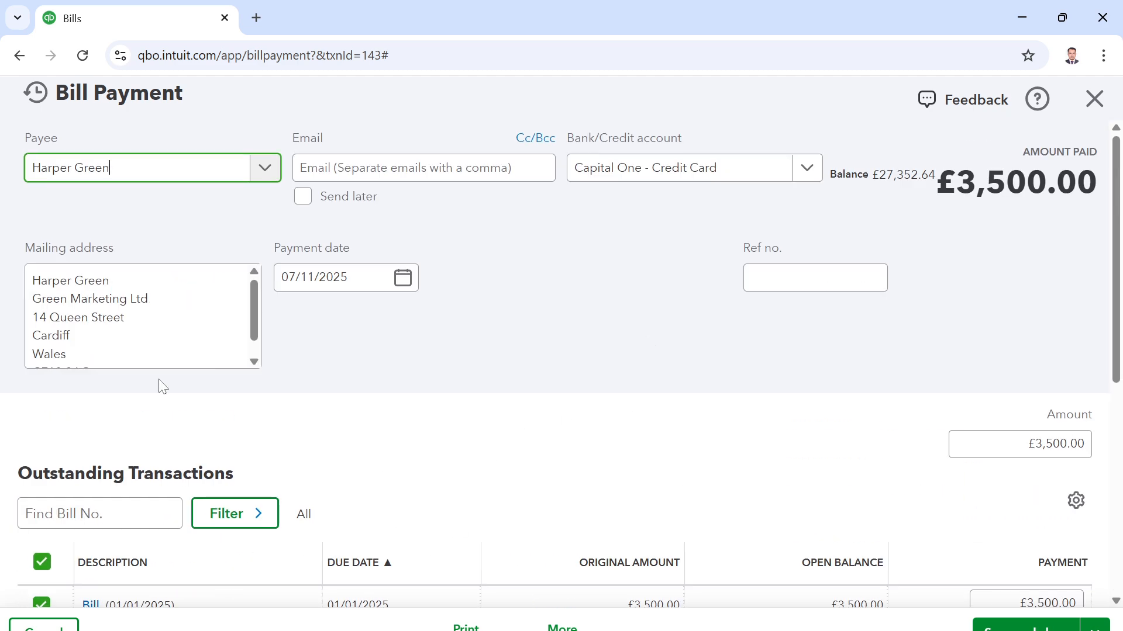
left_click(1094, 99)
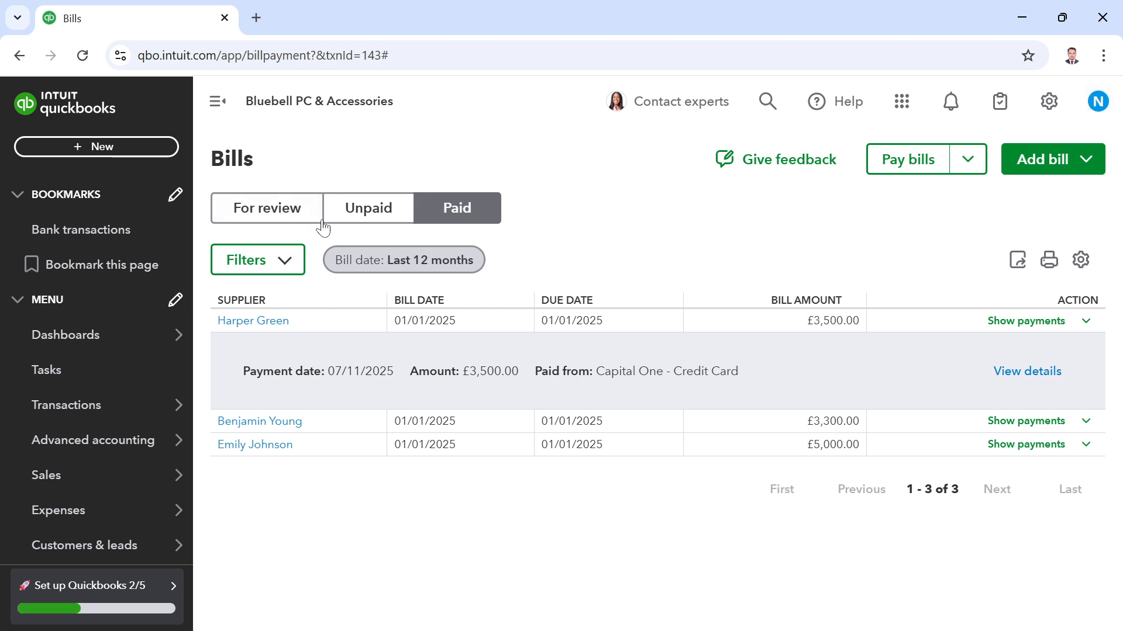
- Review the unpaid bills and check the list of bills for review, ending on the unpaid bills
left_click(375, 208)
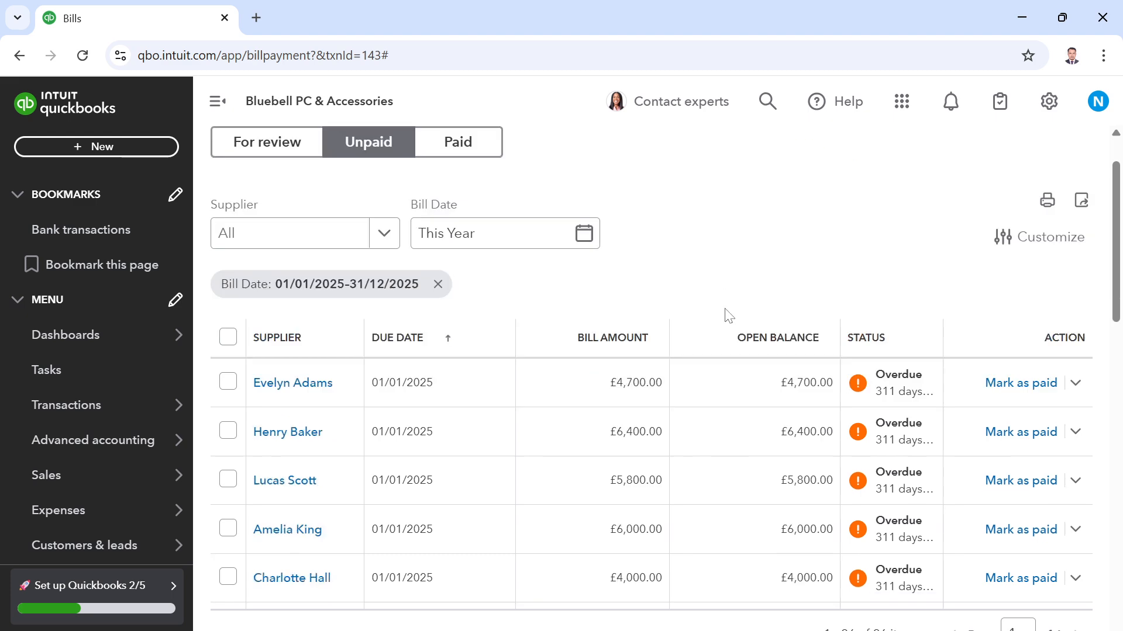
scroll(726, 319, "down", 18)
scroll(721, 338, "up", 18)
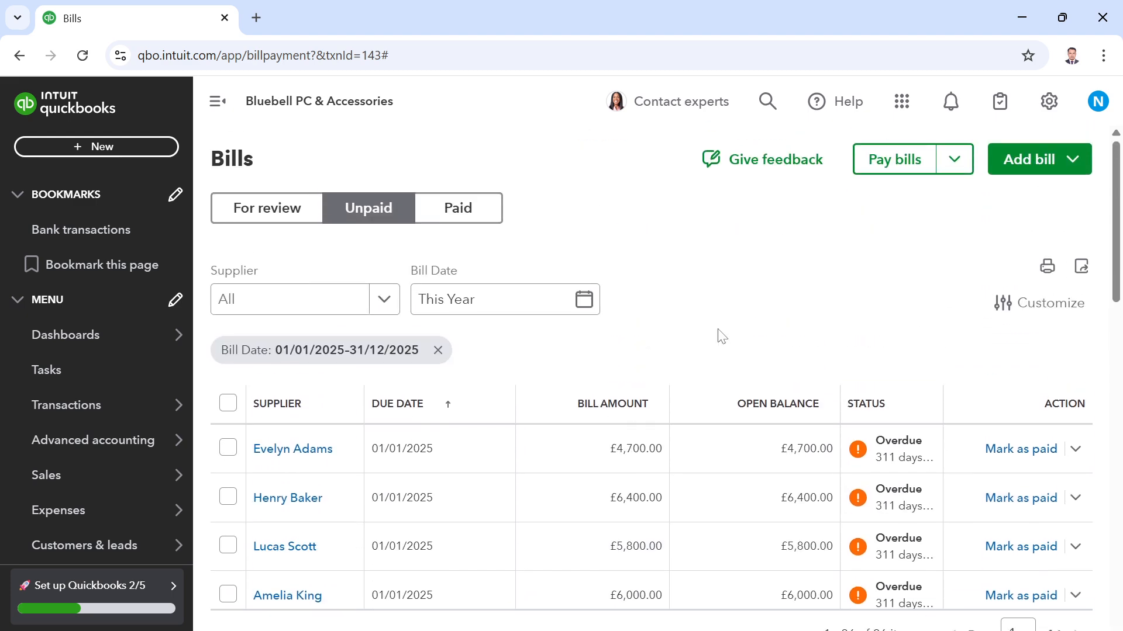
left_click(269, 210)
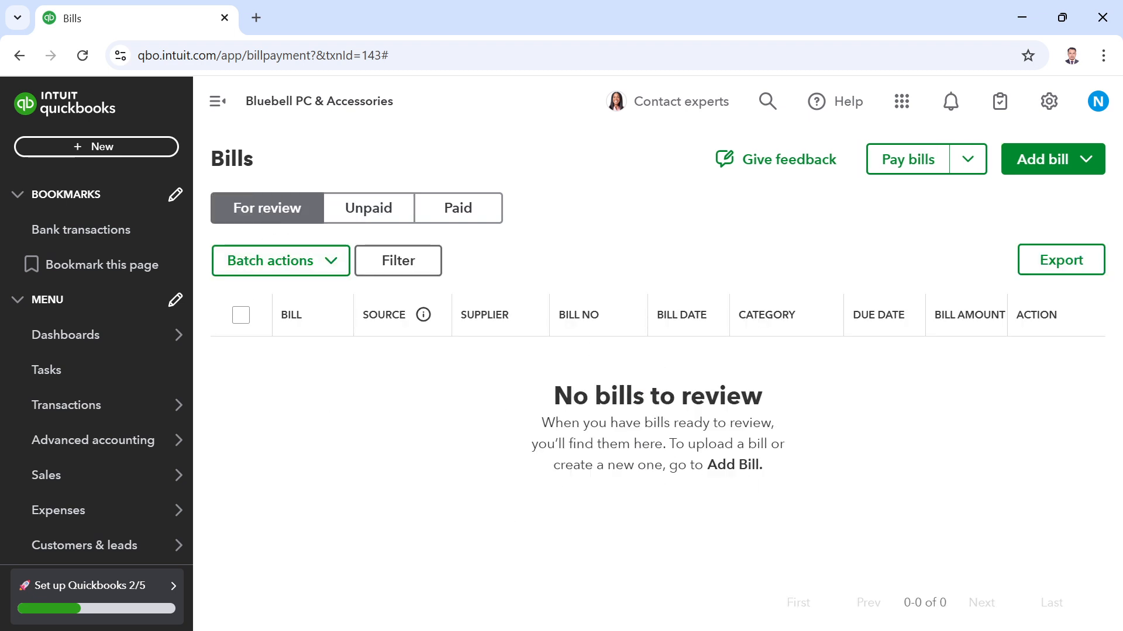
left_click(384, 218)
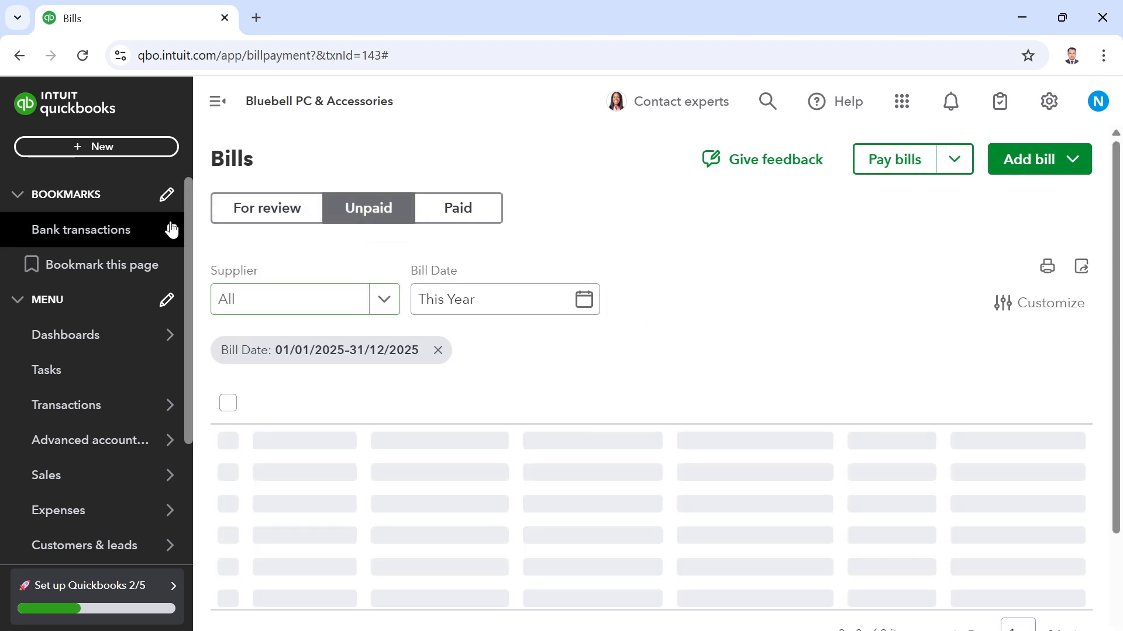
left_click(134, 154)
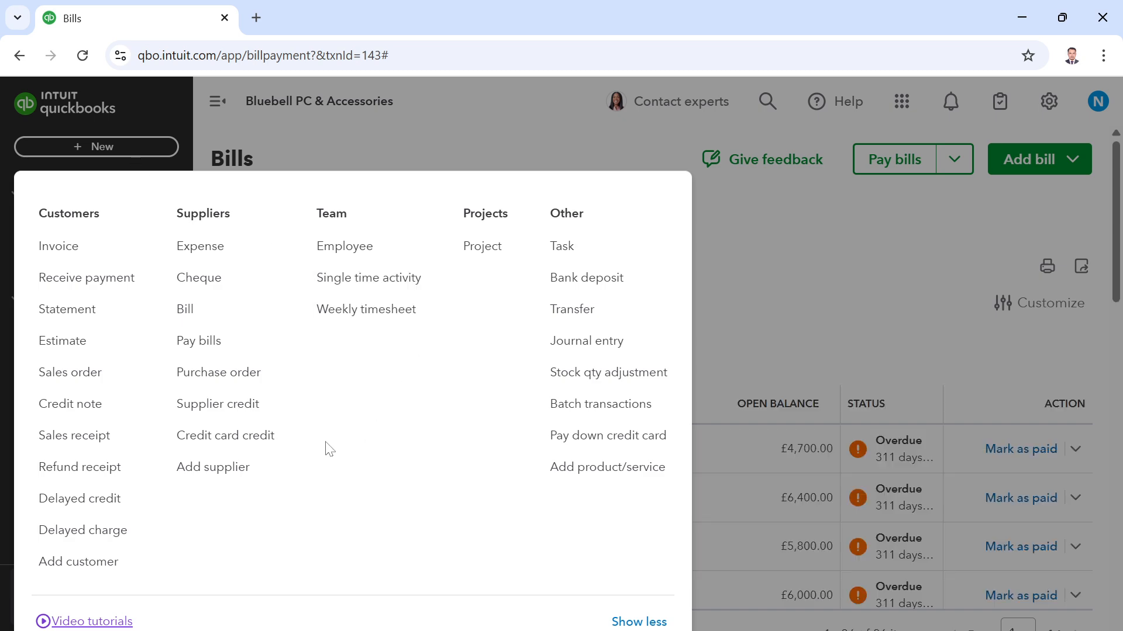
left_click(710, 353)
key("alt+Tab")
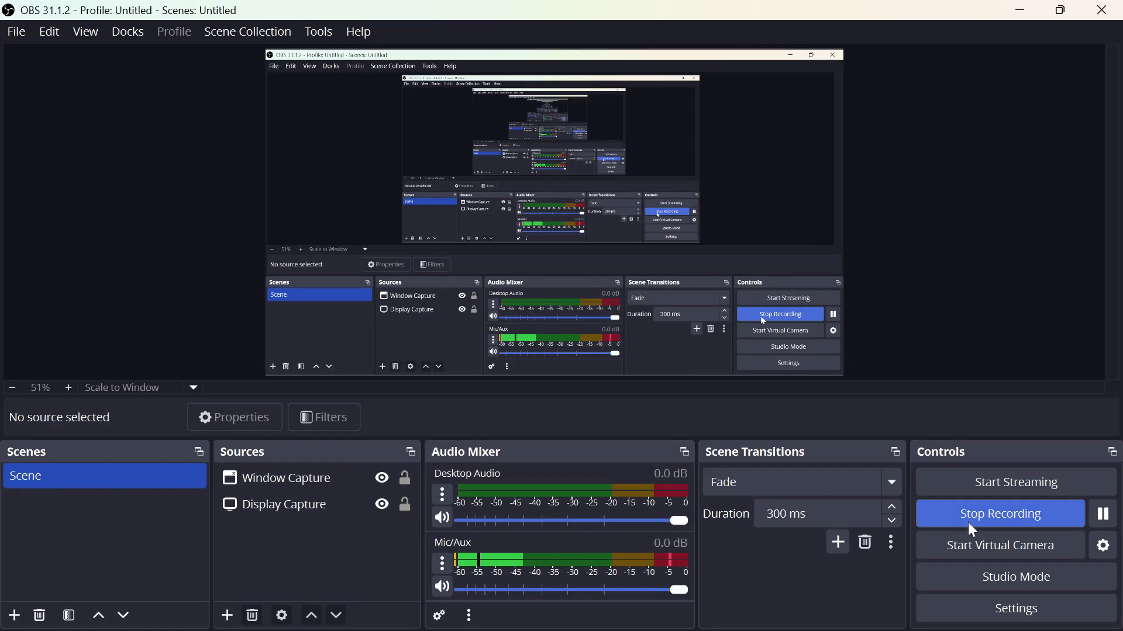